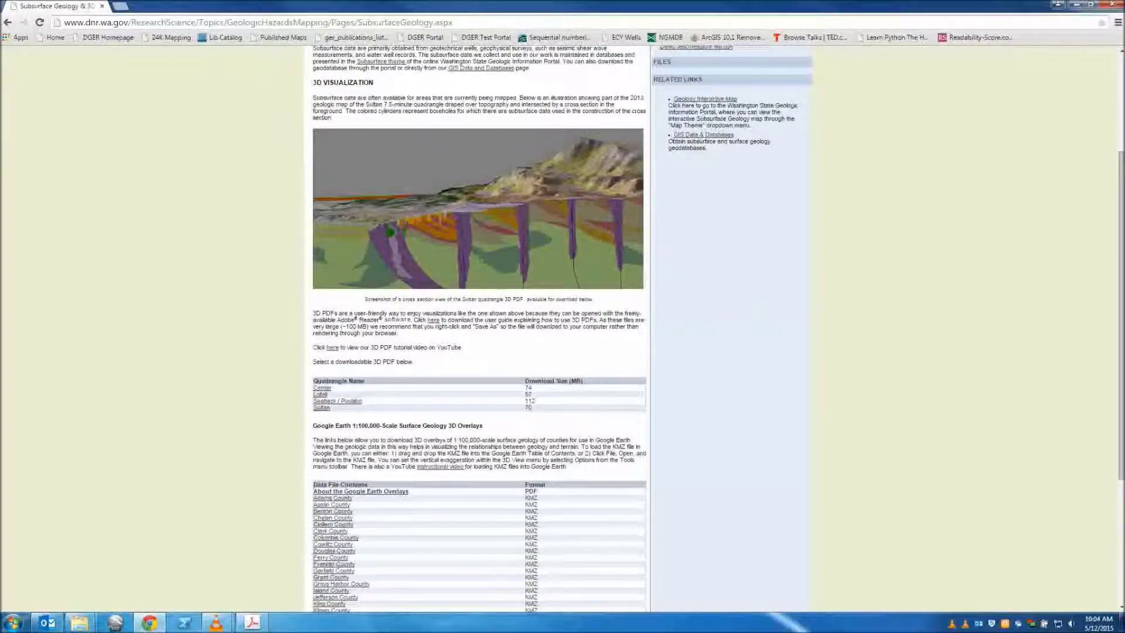
Open the Sultan quadrangle 3D PDF from the download table on the Subsurface Geology page
{"action": "left_click_drag", "start_coordinate": [452, 22], "coordinate": [63, 23]}
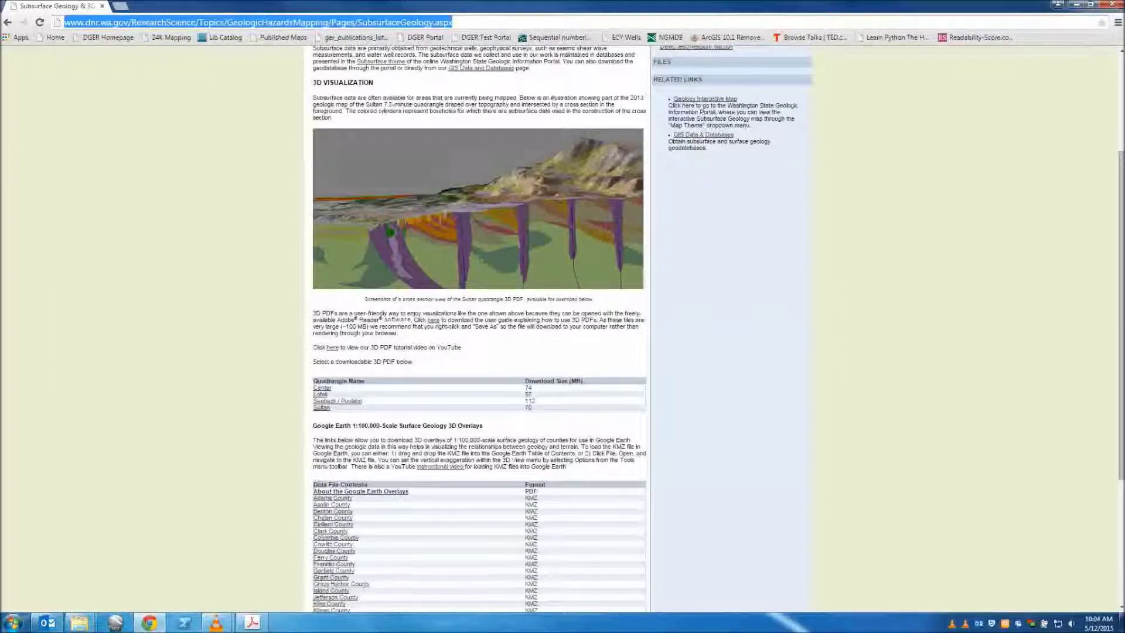
{"action": "key", "text": "Escape"}
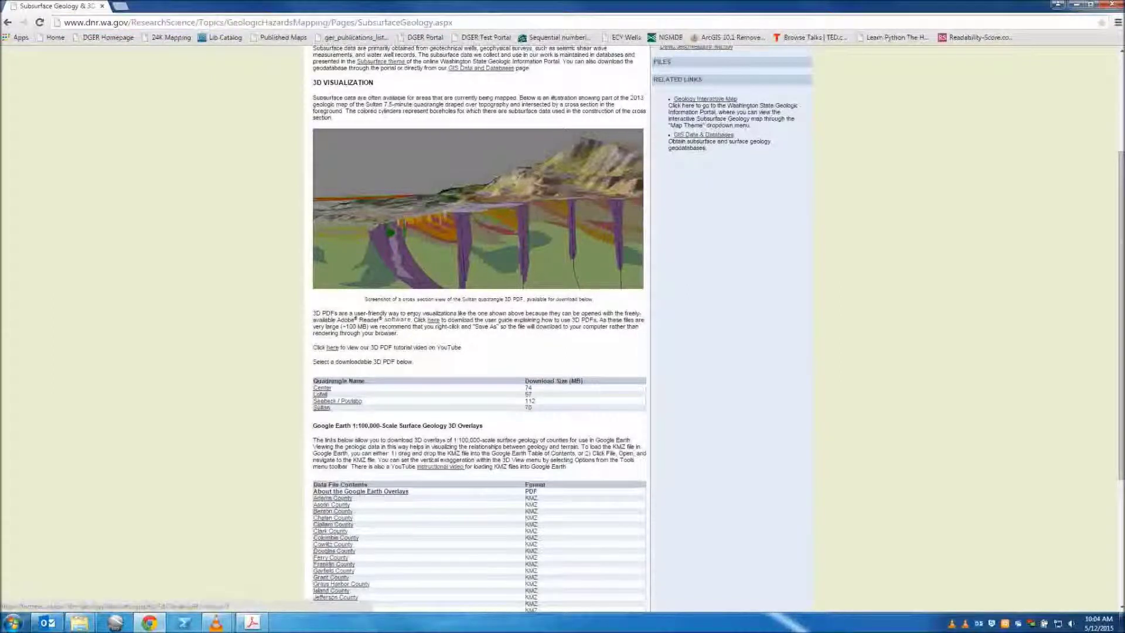
{"action": "left_click_drag", "start_coordinate": [331, 407], "coordinate": [313, 408]}
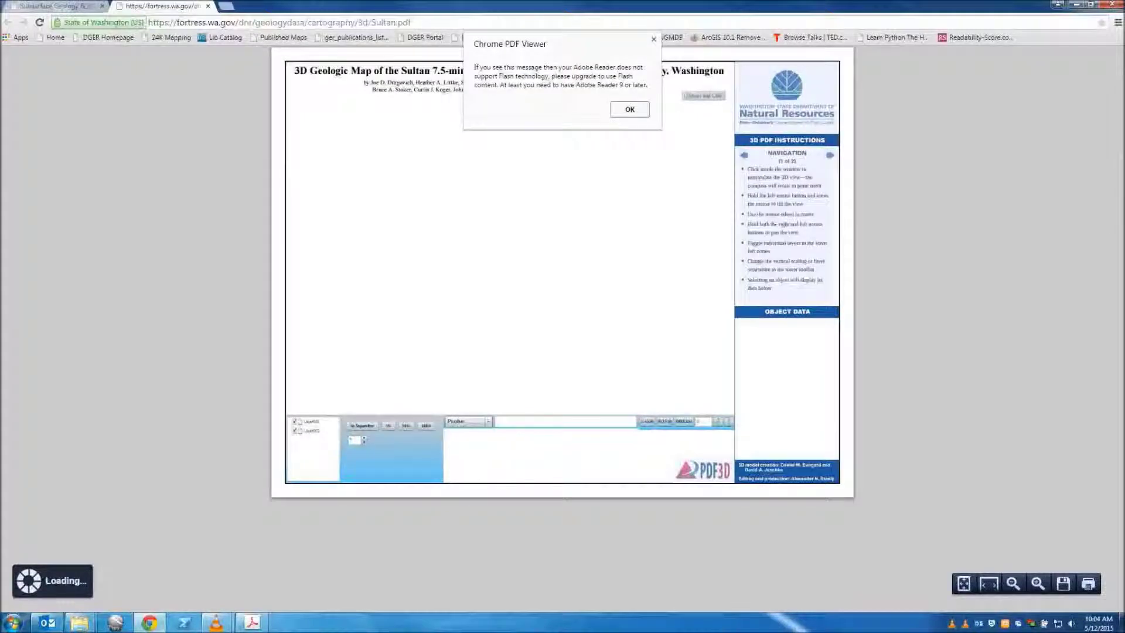
{"action": "key", "text": "Return"}
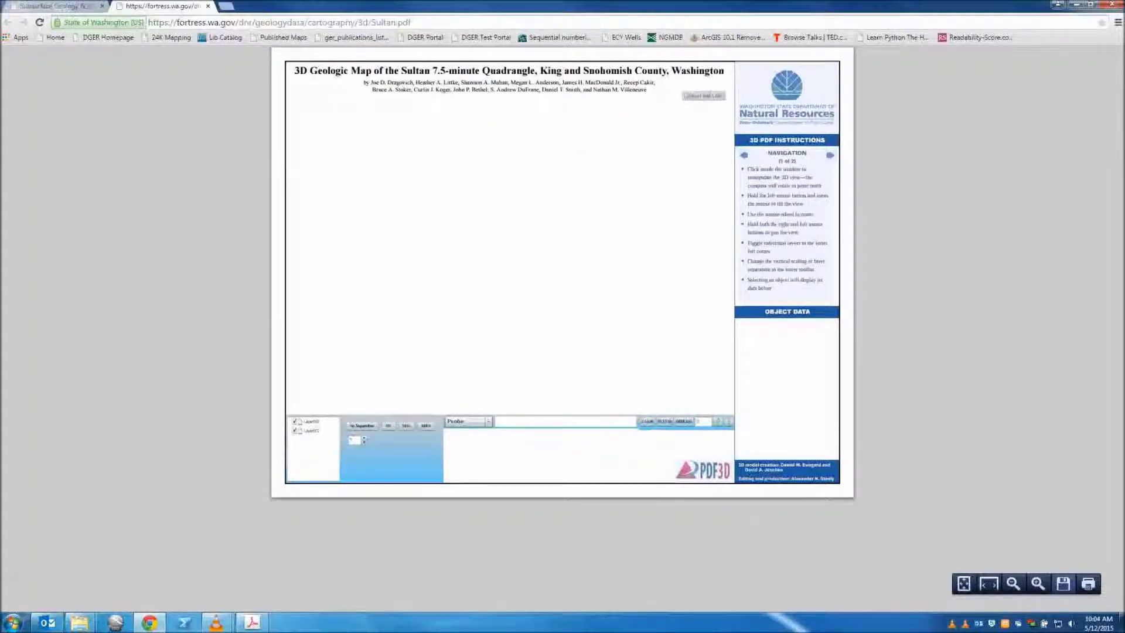
Try saving the Sultan PDF from the browser, and switch to the Sultan 3D map in Adobe Acrobat Pro
{"action": "key", "text": "ctrl+s"}
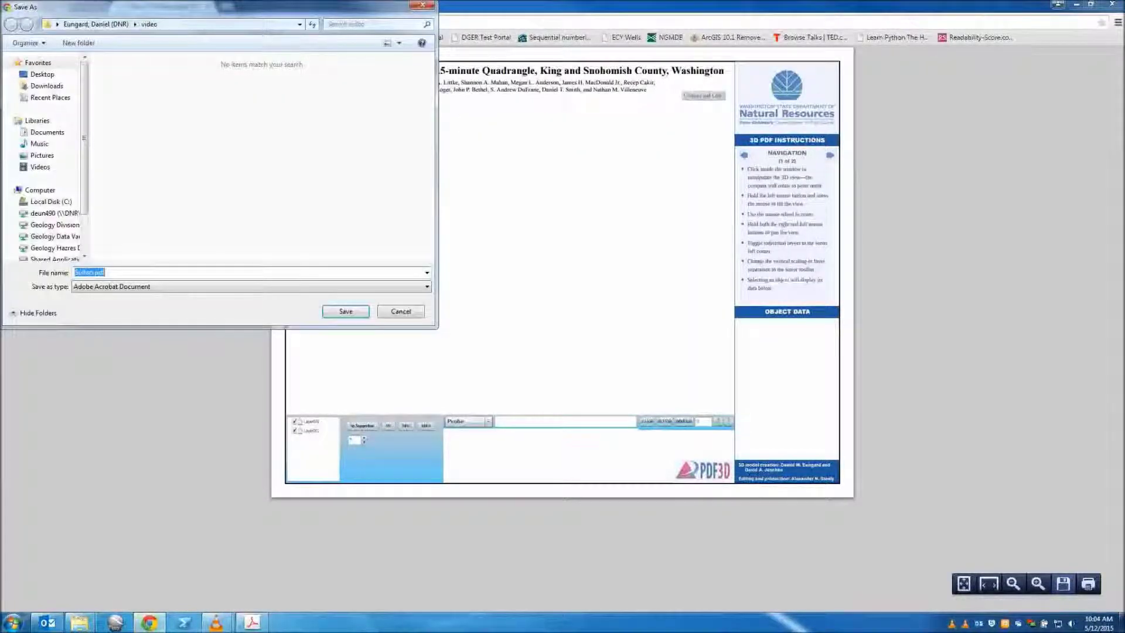
{"action": "left_click", "coordinate": [401, 311]}
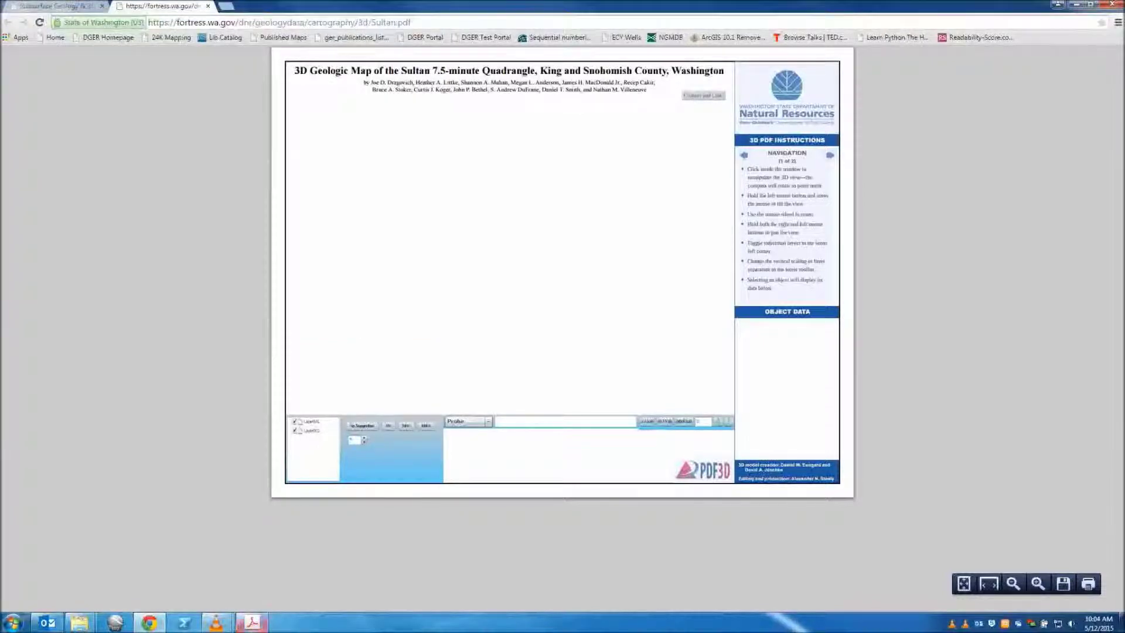
{"action": "left_click", "coordinate": [252, 623]}
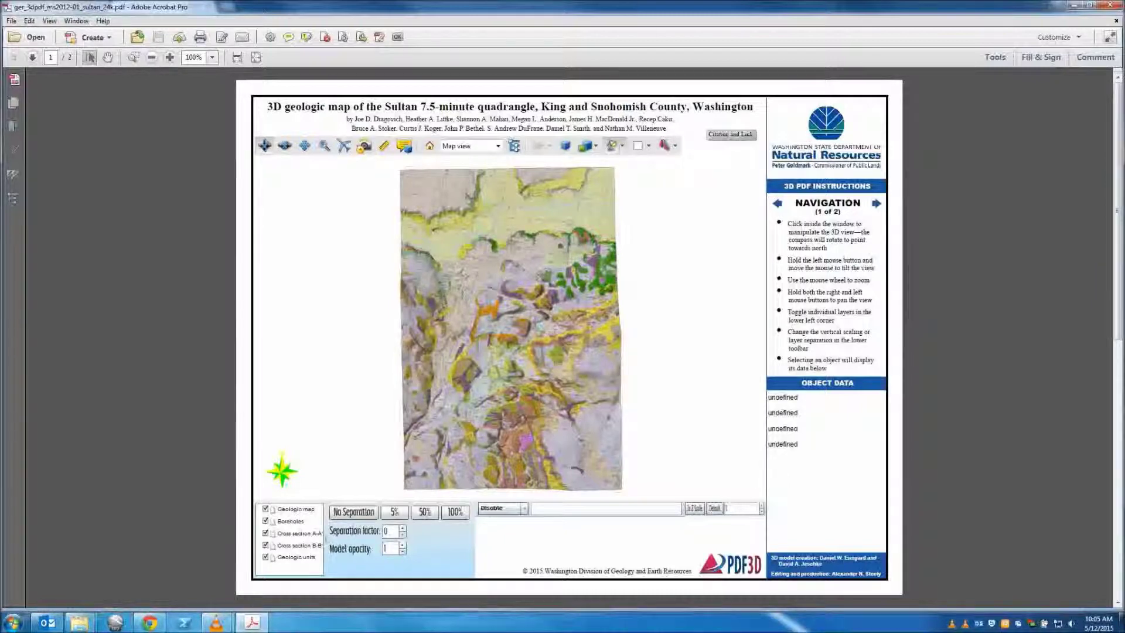
Show the Map view preset, and compare the CAD Optimized Lights scheme with Bright Lights on the model
{"action": "left_click", "coordinate": [498, 146]}
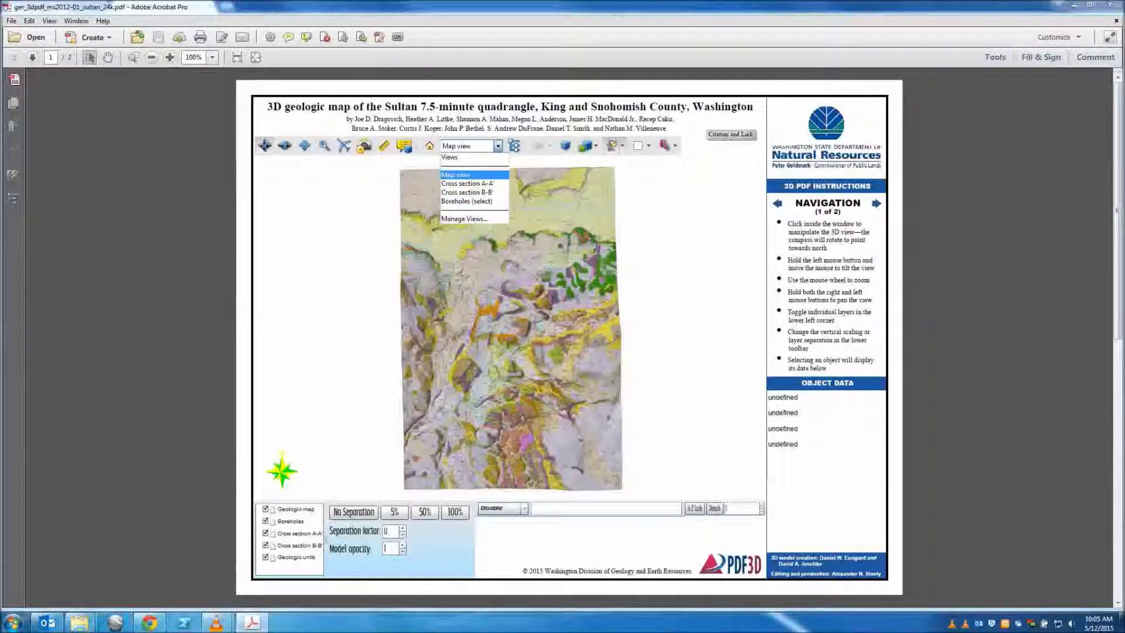
{"action": "left_click", "coordinate": [456, 175]}
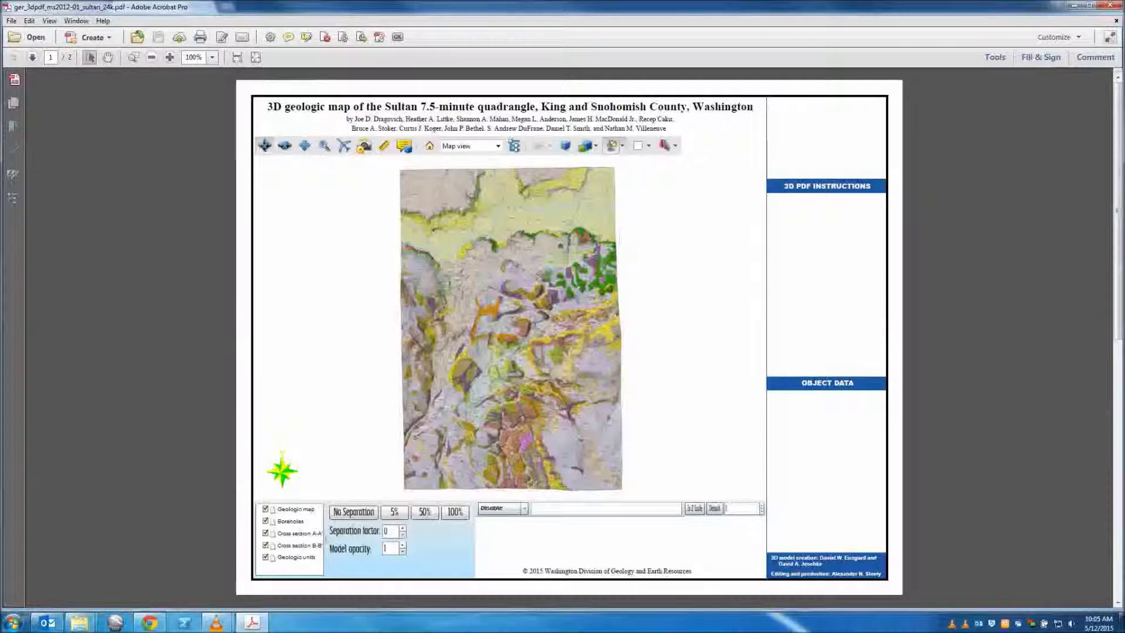
{"action": "left_click", "coordinate": [622, 145]}
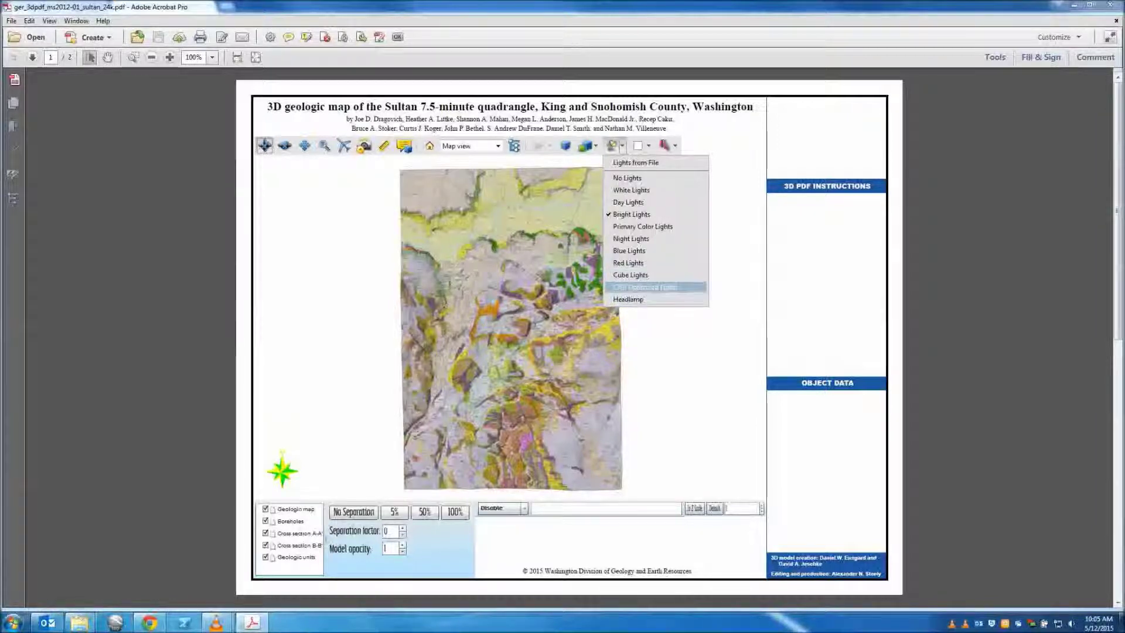
{"action": "left_click", "coordinate": [644, 288]}
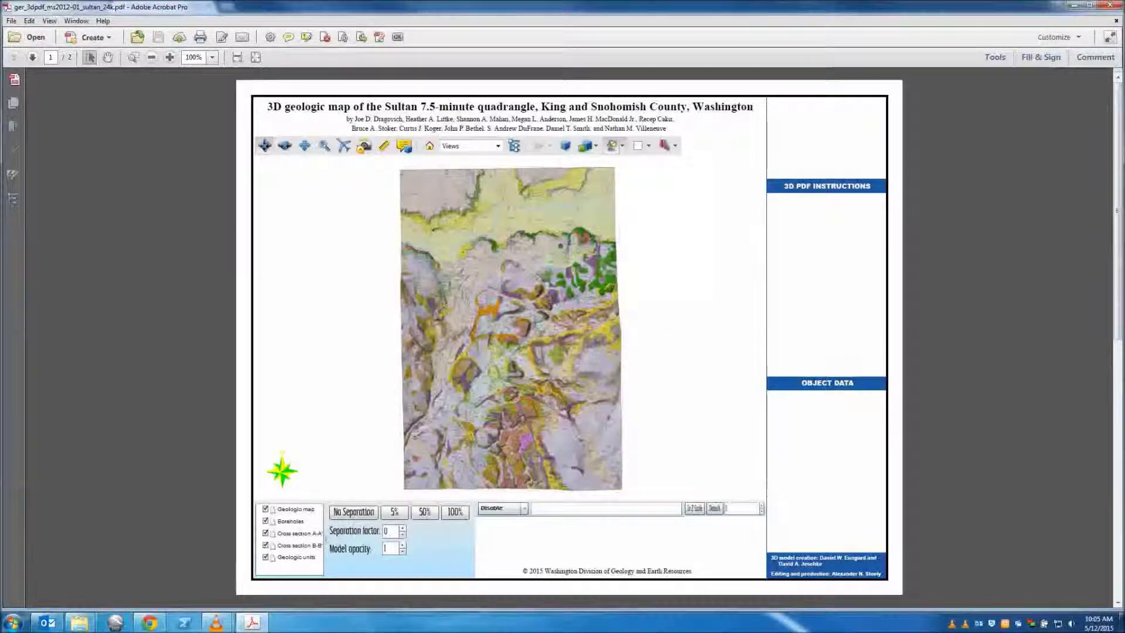
{"action": "left_click", "coordinate": [613, 145]}
{"action": "left_click", "coordinate": [631, 215]}
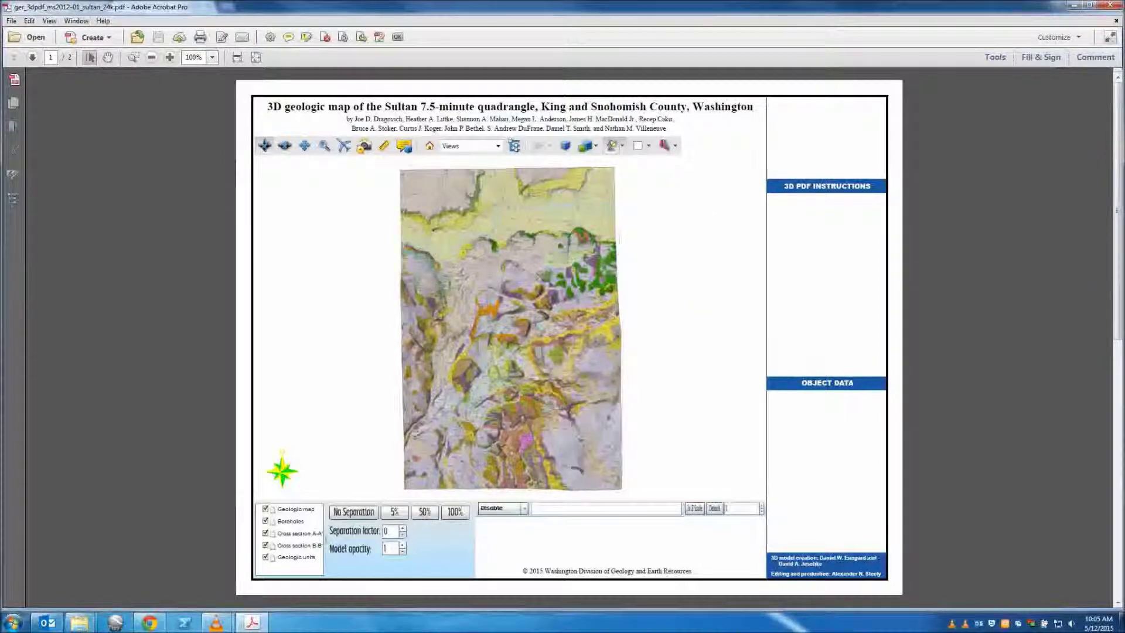
Hide the Geologic map layer to inspect the cross sections from the side, and show the layer again
{"action": "mouse_move", "coordinate": [510, 328]}
{"action": "left_mouse_down"}
{"action": "mouse_move", "coordinate": [633, 328]}
{"action": "mouse_move", "coordinate": [651, 293]}
{"action": "left_mouse_up"}
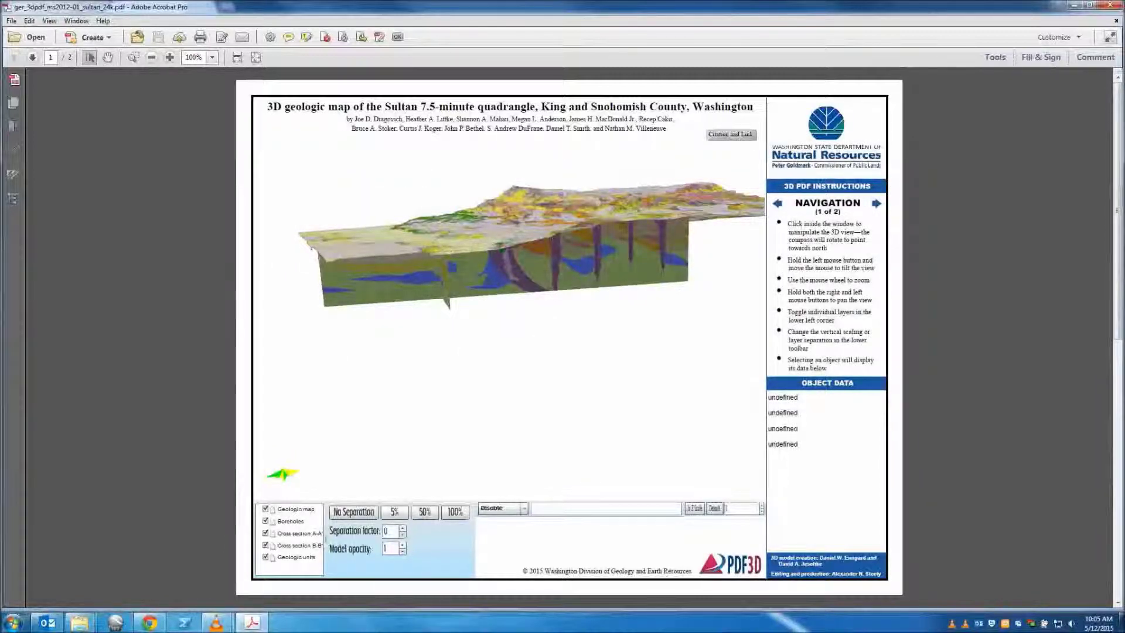
{"action": "left_click", "coordinate": [266, 509]}
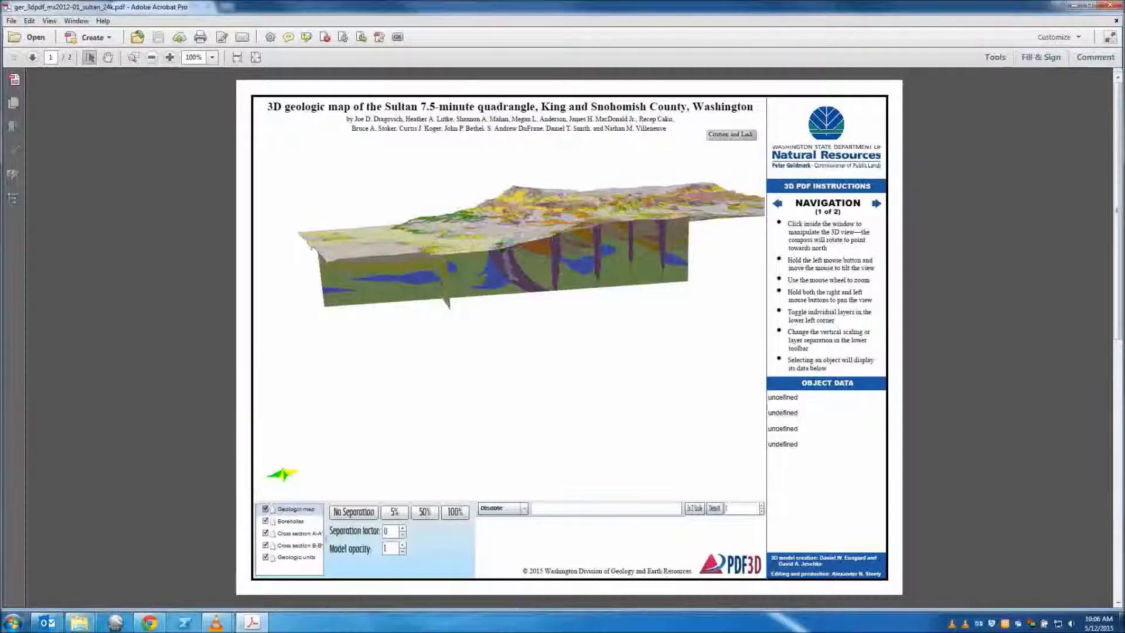
{"action": "left_click", "coordinate": [265, 508]}
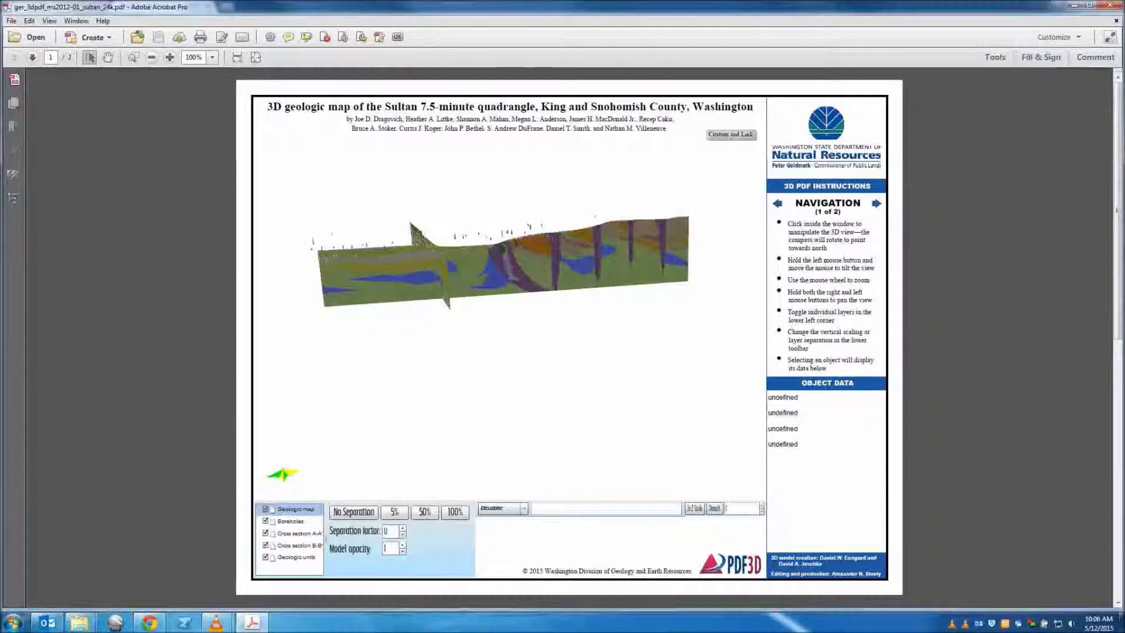
{"action": "left_click", "coordinate": [265, 508]}
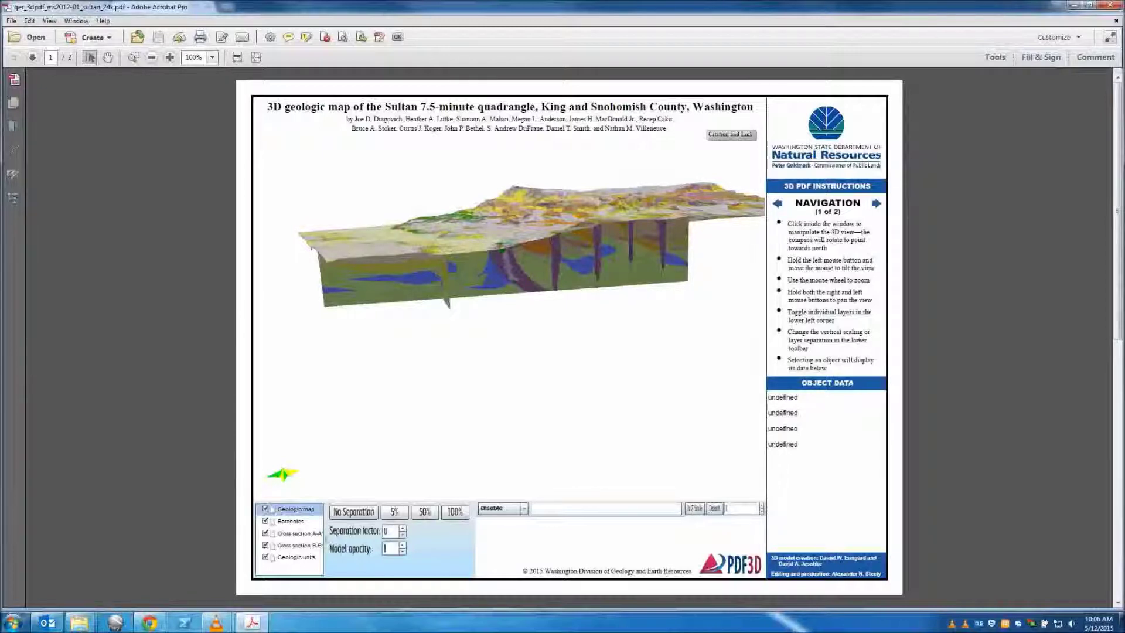
Set the Geologic map layer's opacity to 0.5, and return it to 1
{"action": "type", "text": ".5"}
{"action": "key", "text": "Return"}
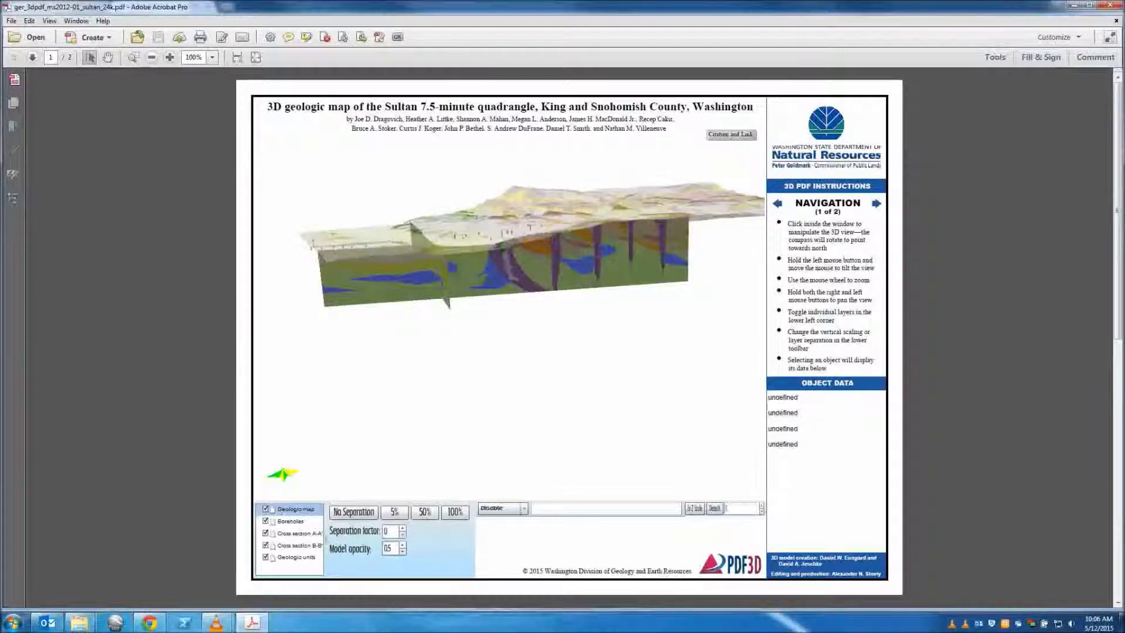
{"action": "key", "text": "BackSpace"}
{"action": "type", "text": "1"}
{"action": "key", "text": "Return"}
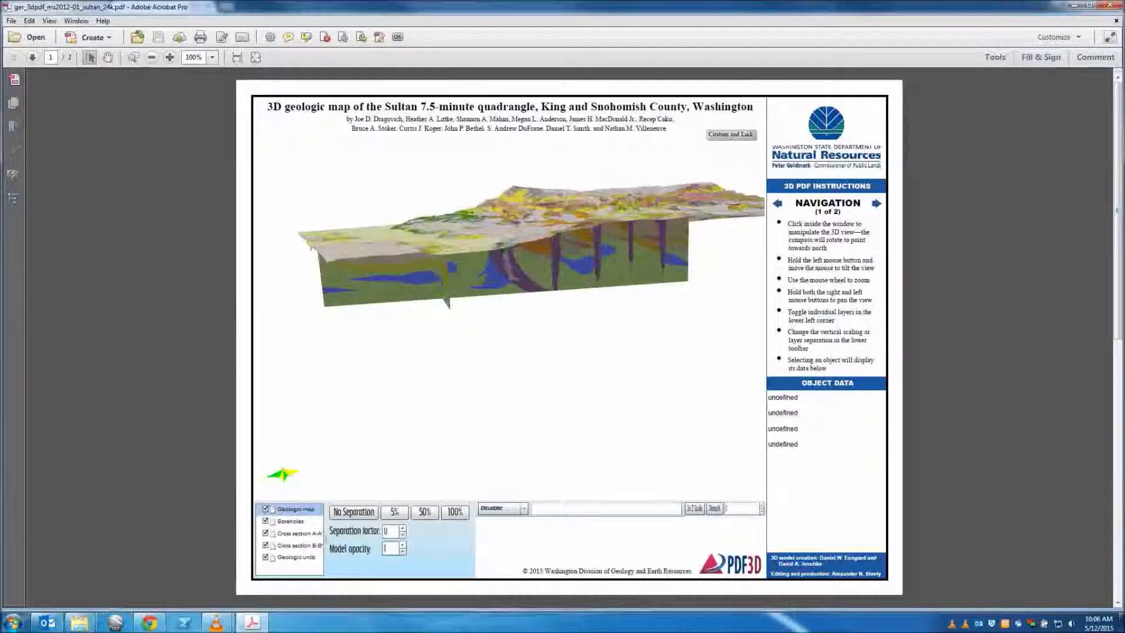
Probe the coordinates of a point on the map surface, and disable the measuring tool
{"action": "left_click", "coordinate": [503, 508]}
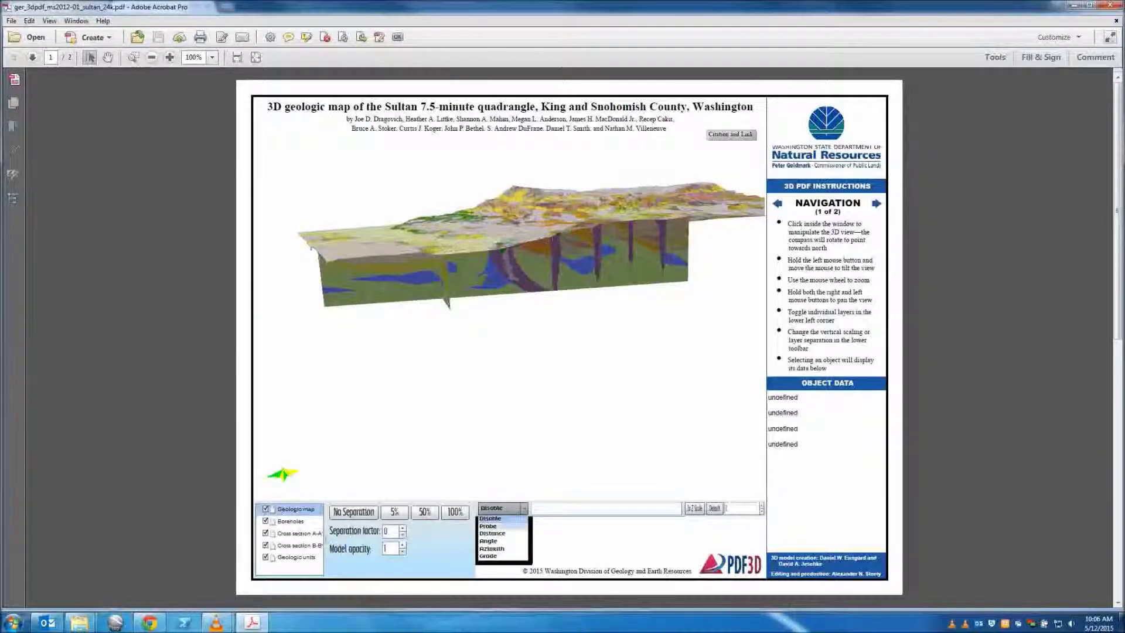
{"action": "left_click", "coordinate": [498, 528]}
{"action": "mouse_move", "coordinate": [619, 149]}
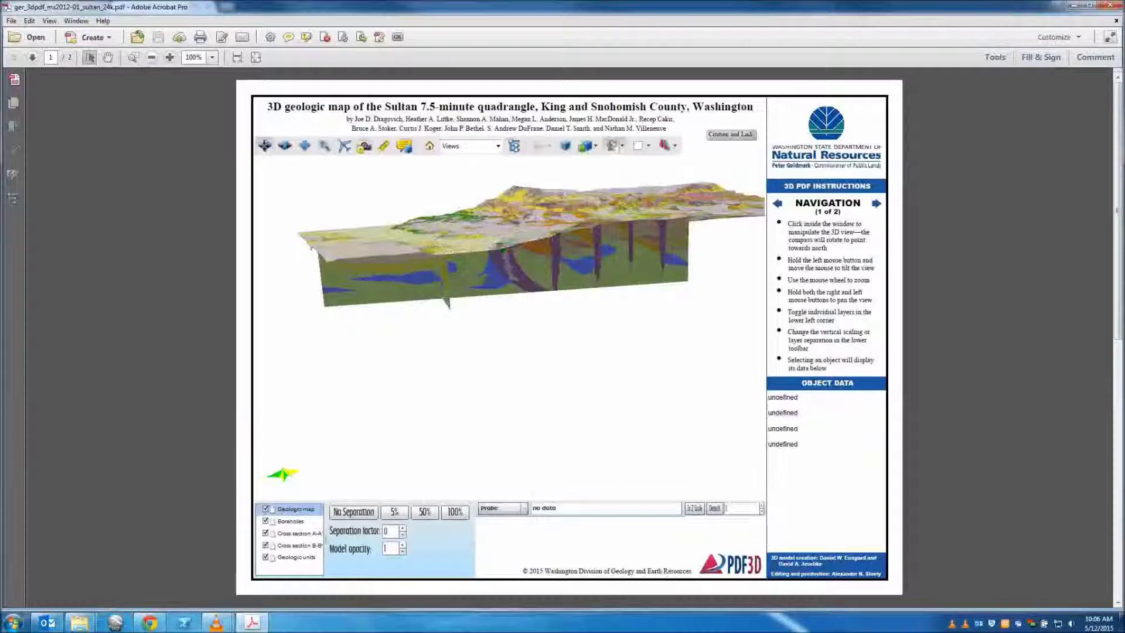
{"action": "left_click", "coordinate": [468, 230]}
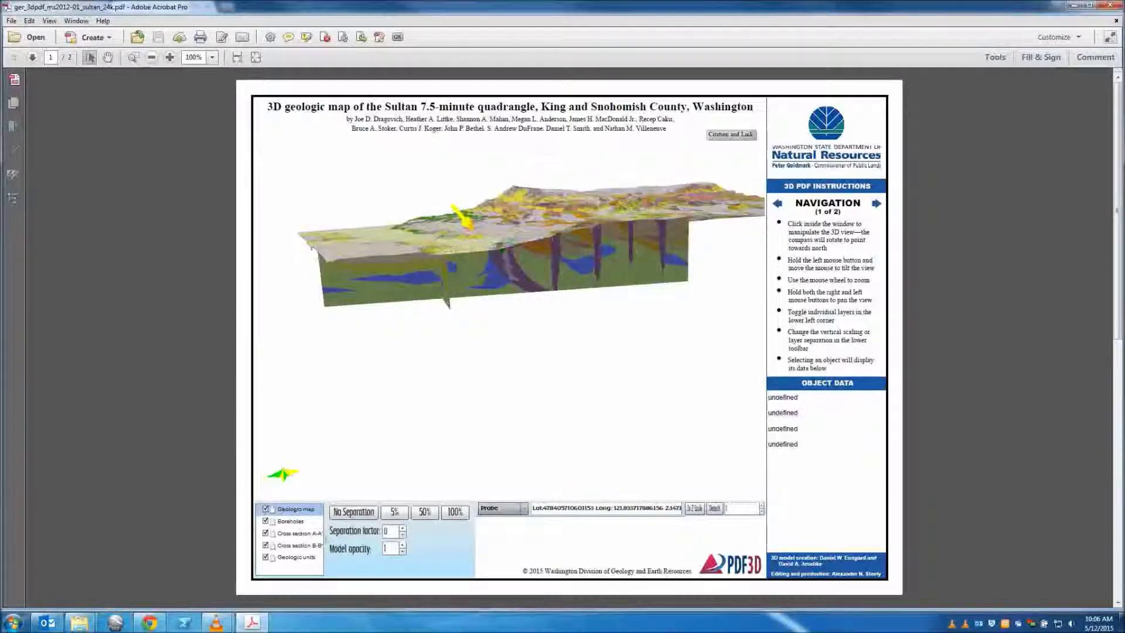
{"action": "left_click", "coordinate": [503, 508]}
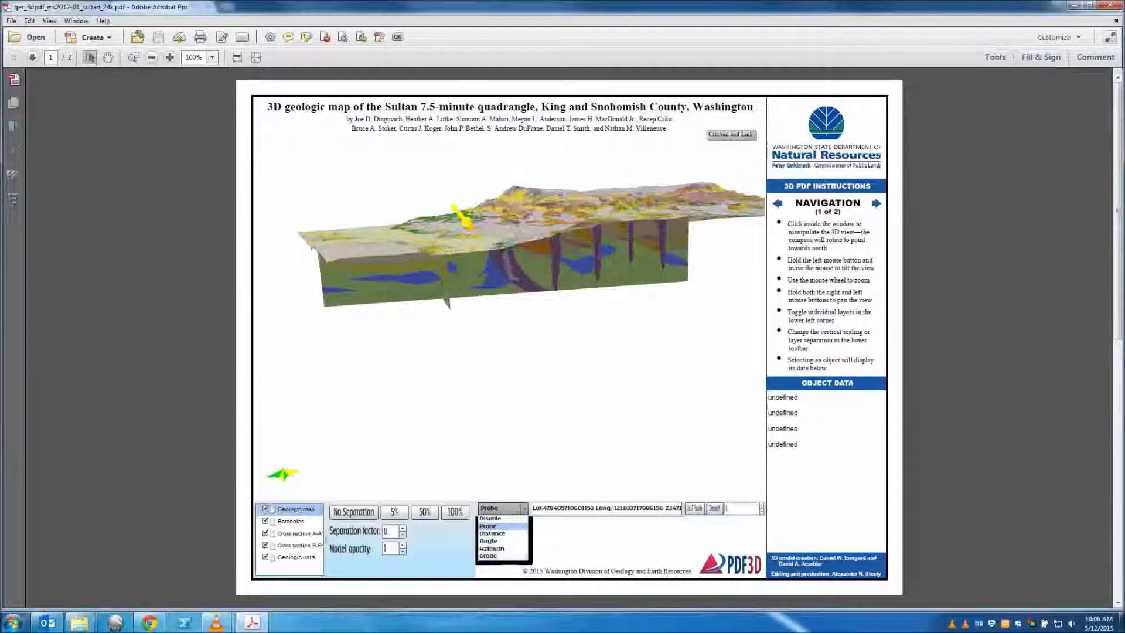
{"action": "left_click", "coordinate": [503, 519]}
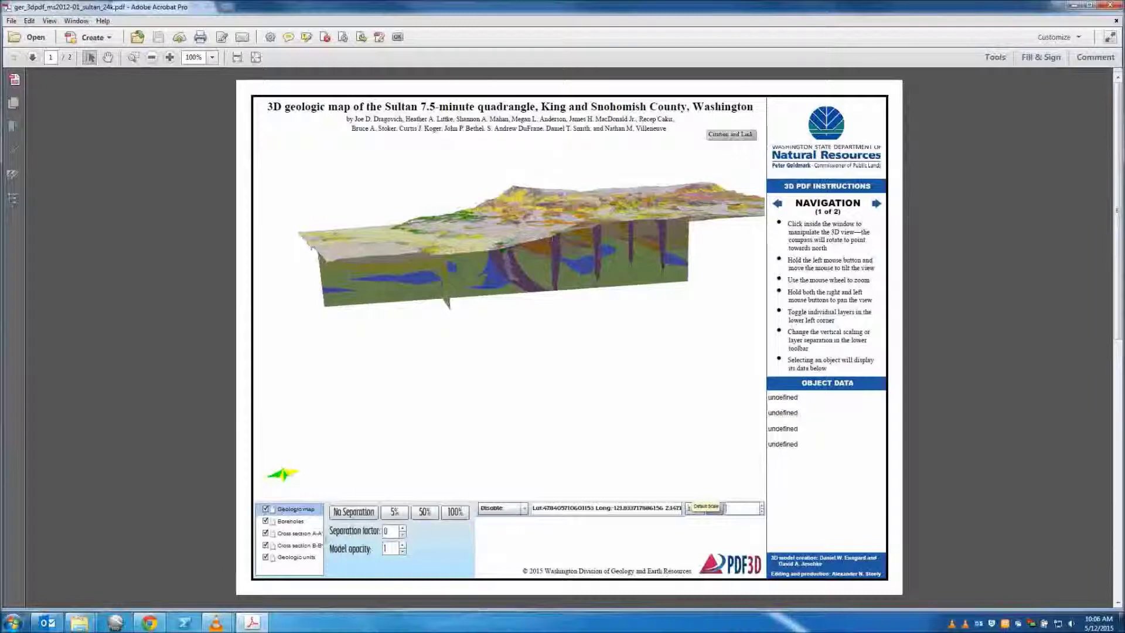
Exaggerate the model's vertical scale by a factor of 2, and restore the default scale
{"action": "left_click", "coordinate": [715, 509]}
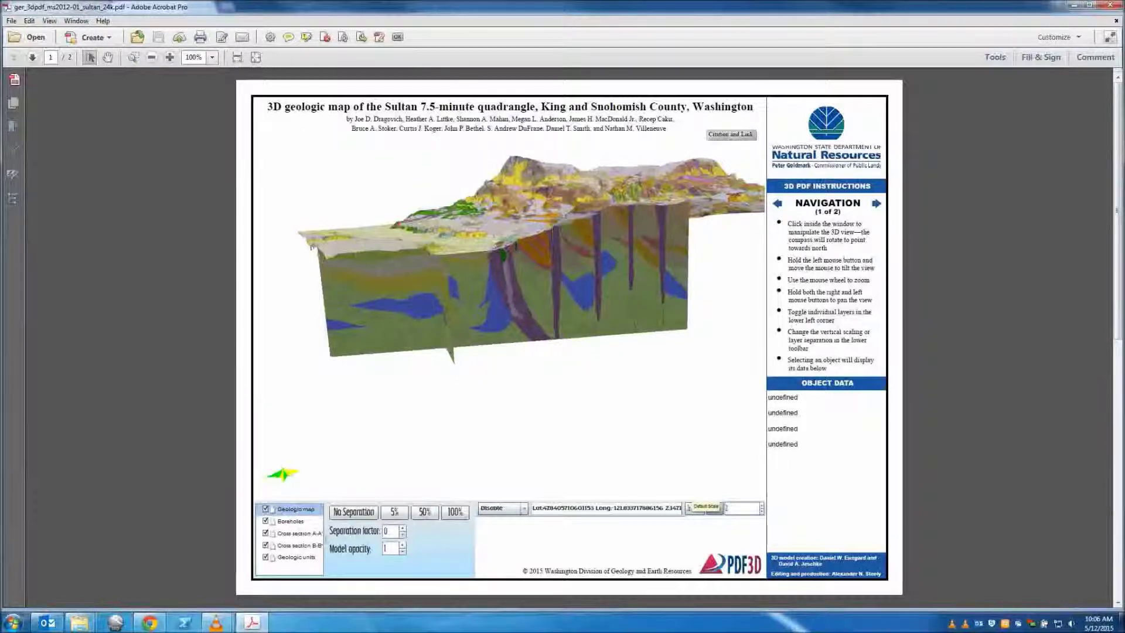
{"action": "left_click", "coordinate": [714, 508]}
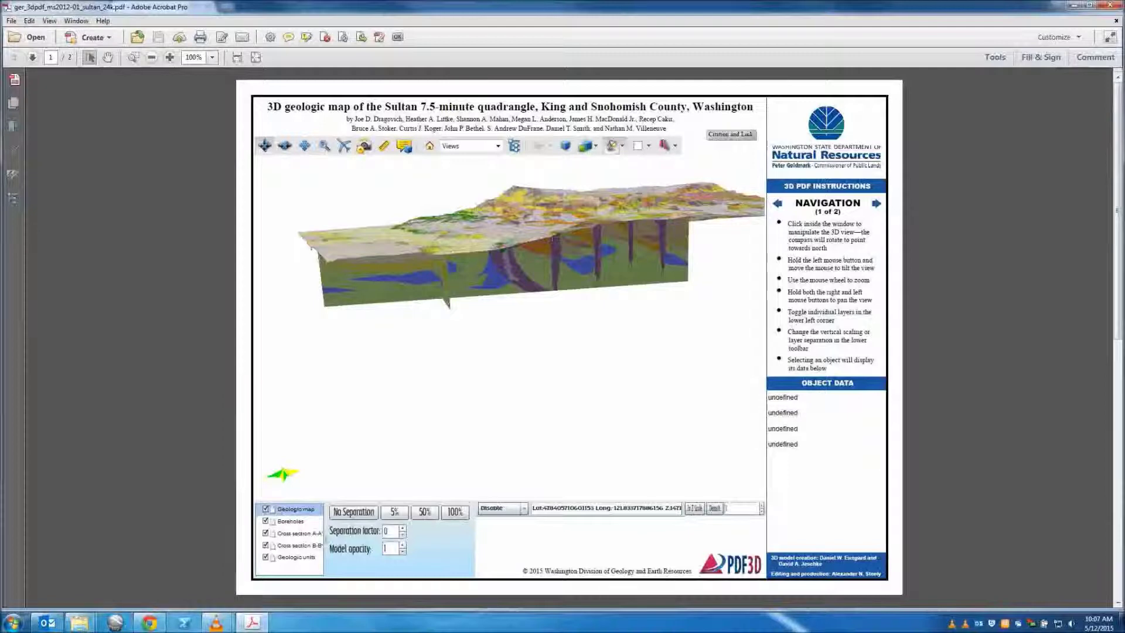
Examine the object data of the blue unit and the surrounding green unit in the cross section
{"action": "left_click", "coordinate": [411, 278]}
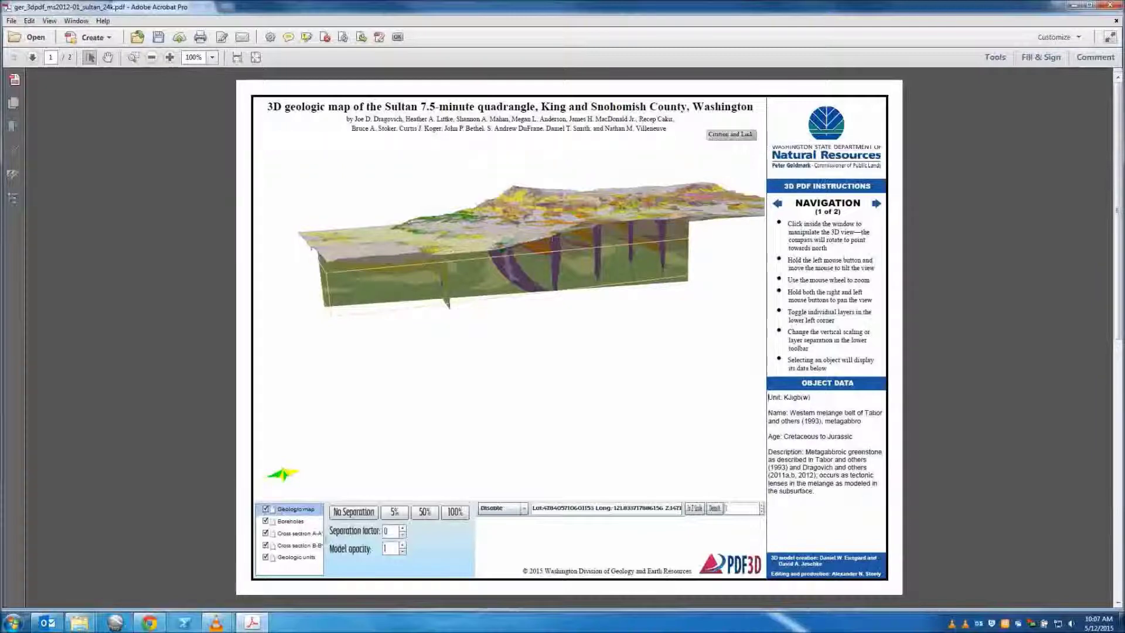
{"action": "left_click_drag", "start_coordinate": [768, 397], "coordinate": [814, 491]}
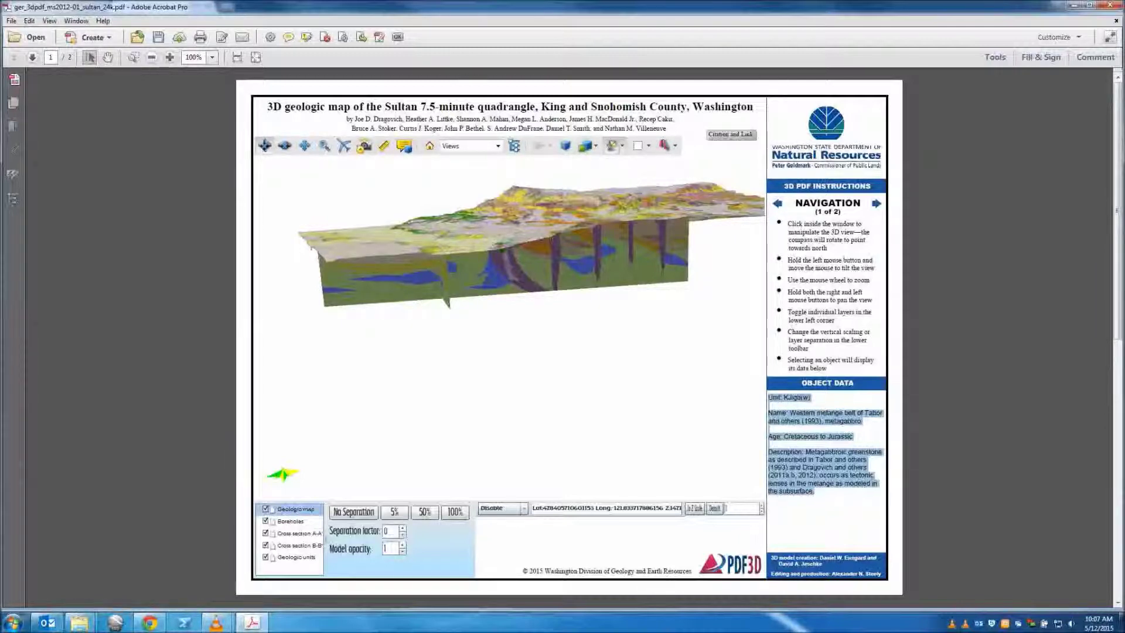
{"action": "left_click", "coordinate": [398, 292]}
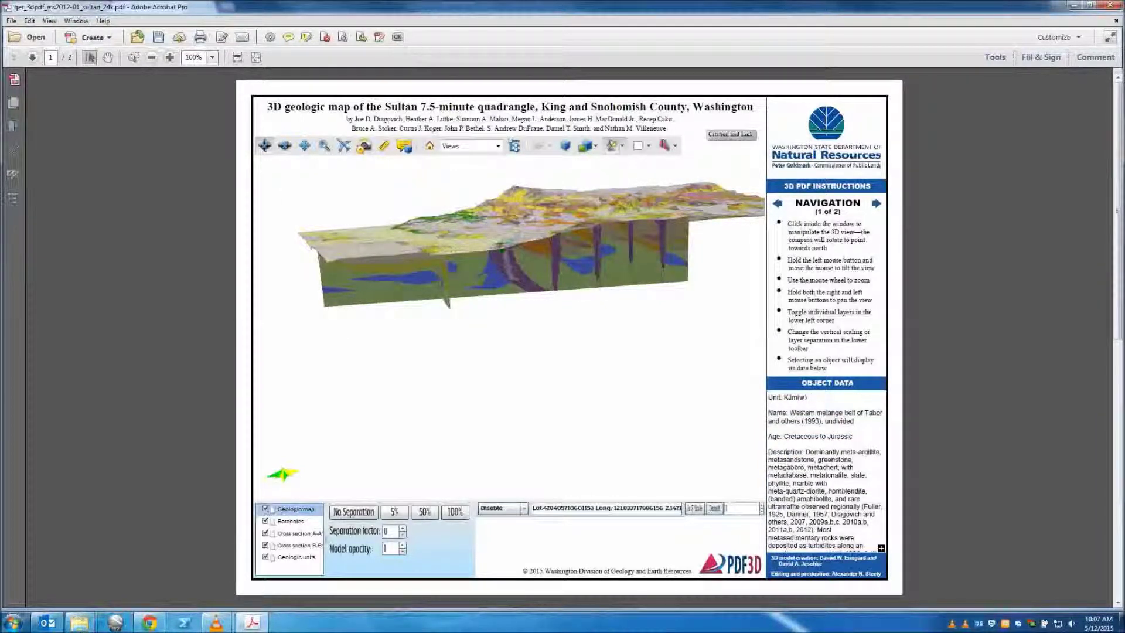
Enable a cross section of the model, align its cutting plane to the X-Axis, and set its offset to -14%
{"action": "left_click", "coordinate": [664, 146]}
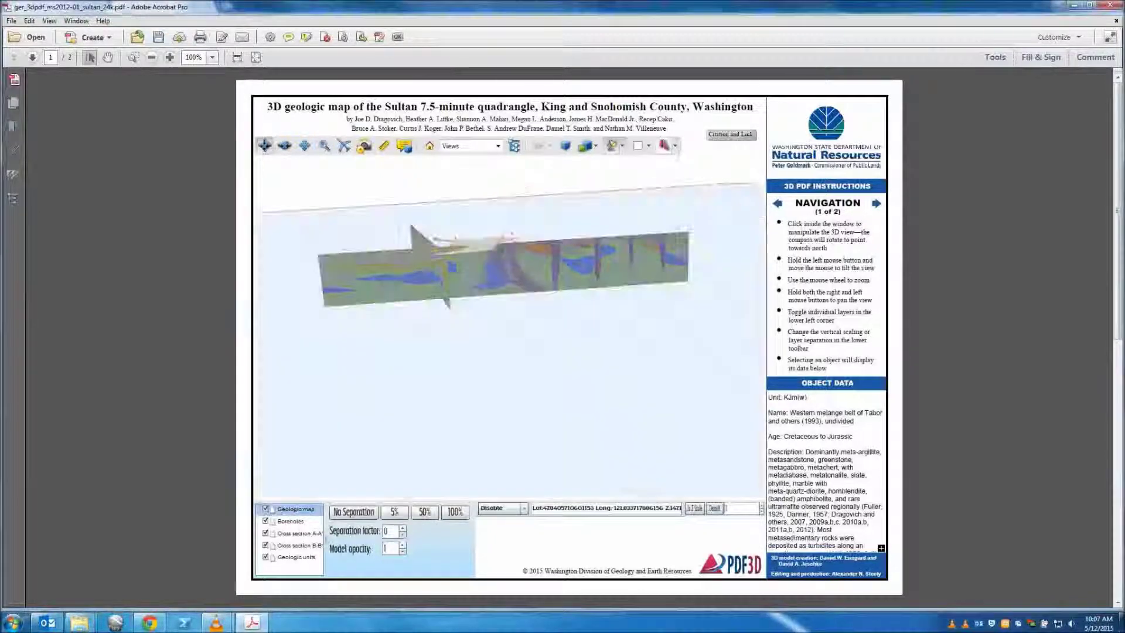
{"action": "left_click", "coordinate": [665, 146]}
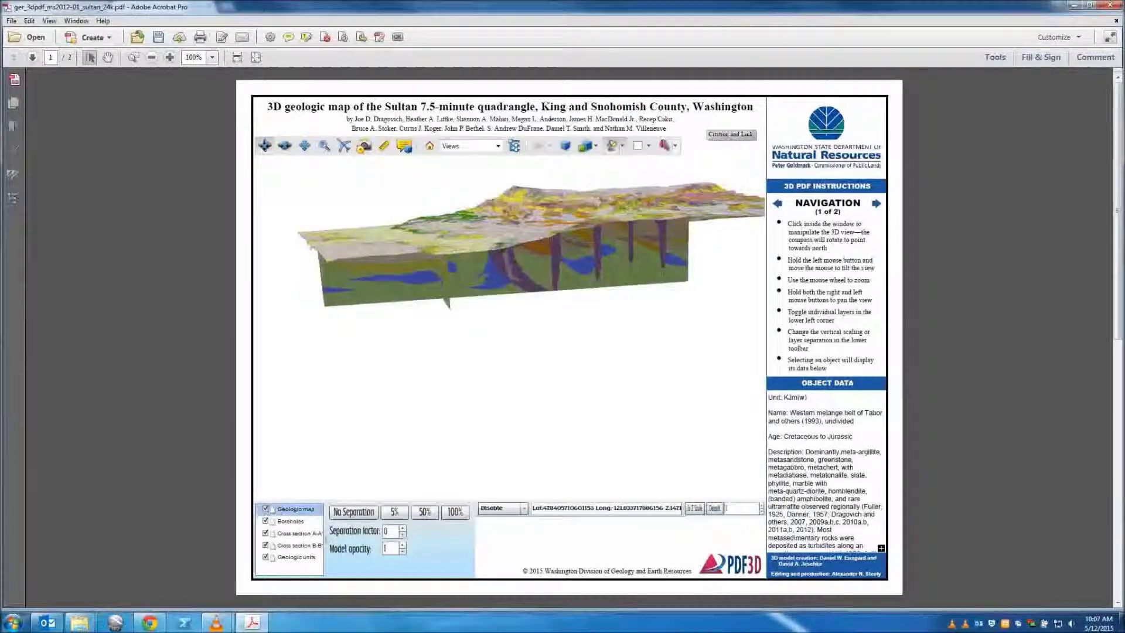
{"action": "left_click", "coordinate": [676, 146]}
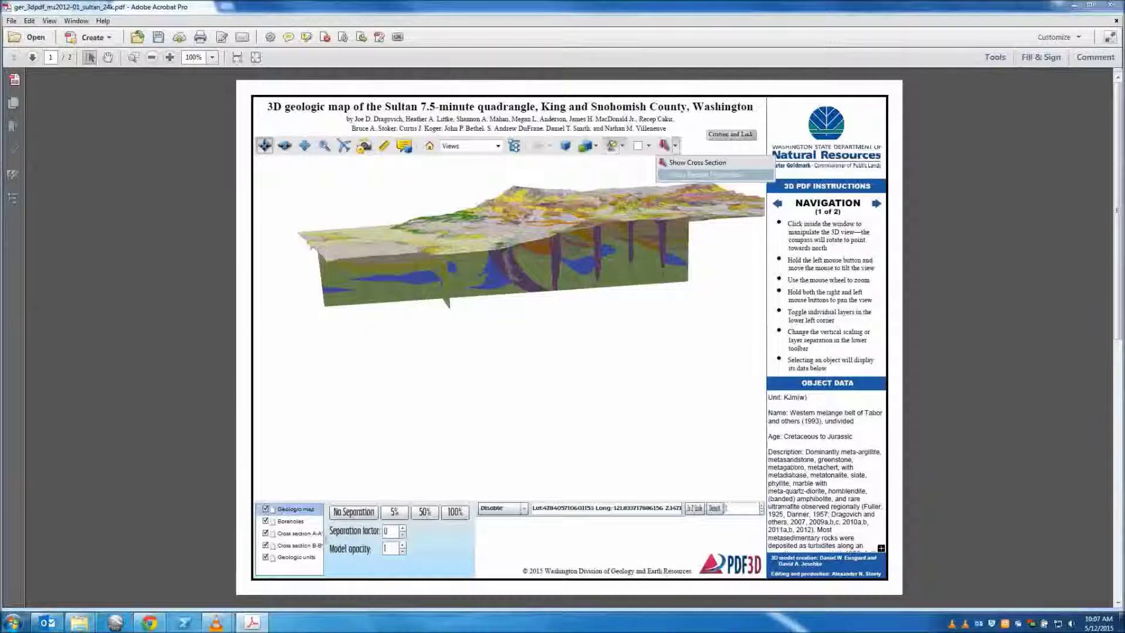
{"action": "left_click", "coordinate": [700, 174]}
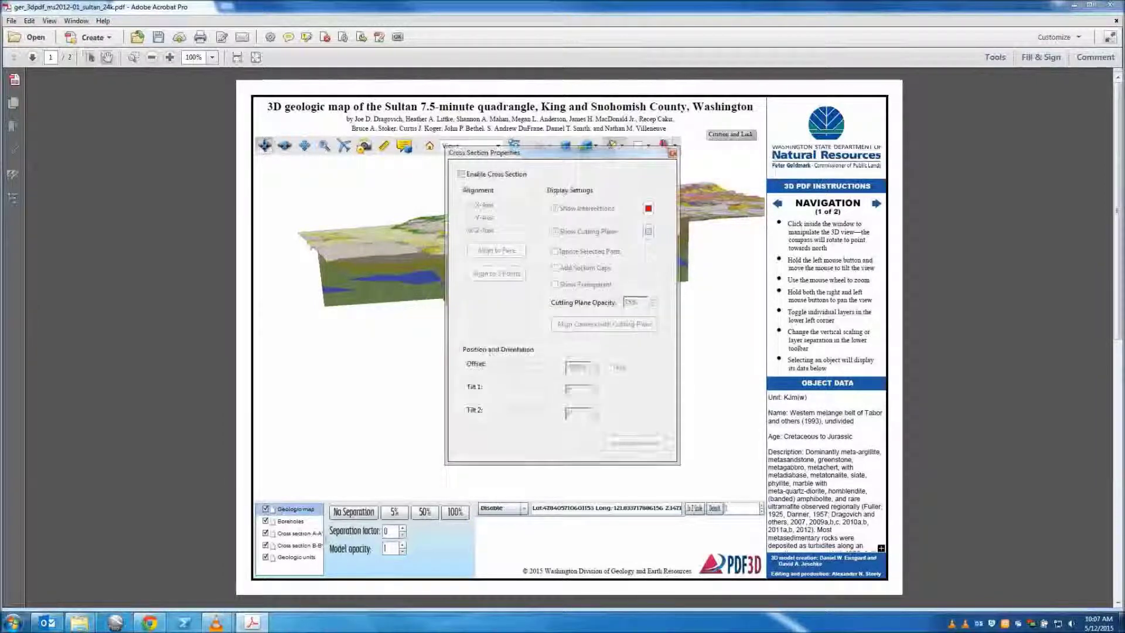
{"action": "left_click_drag", "start_coordinate": [499, 151], "coordinate": [761, 151]}
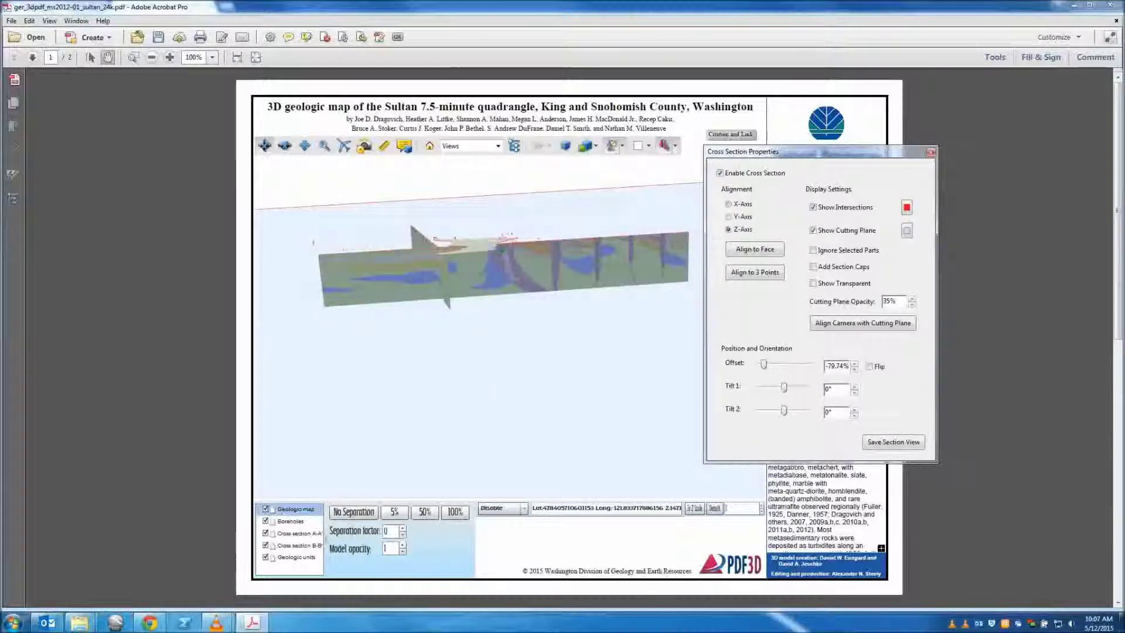
{"action": "left_click", "coordinate": [729, 204]}
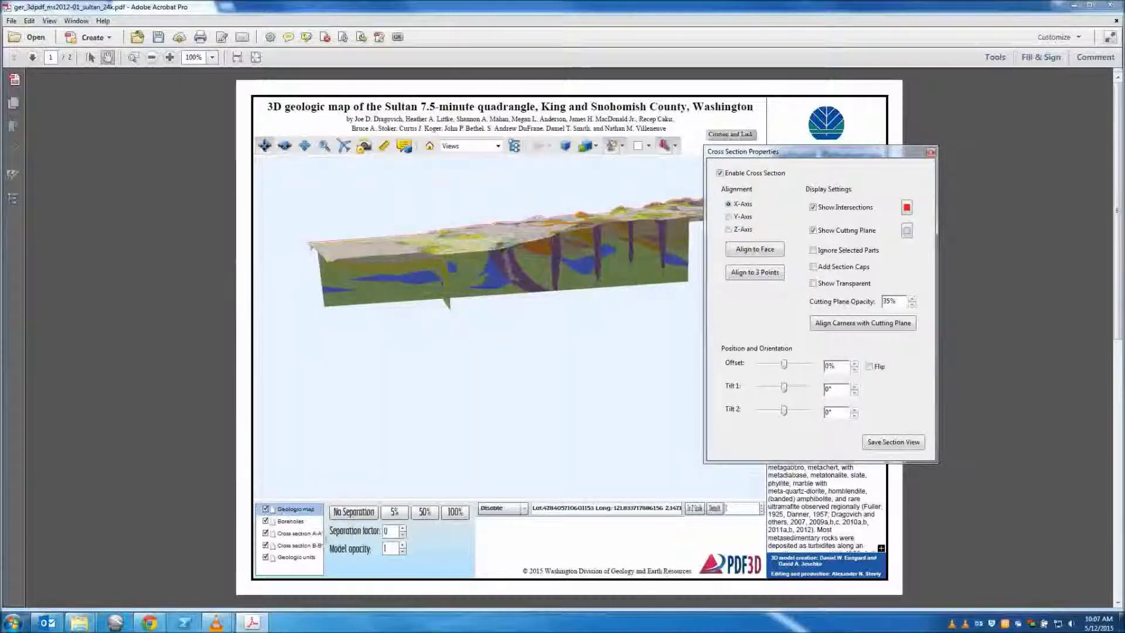
{"action": "left_click_drag", "start_coordinate": [784, 364], "coordinate": [780, 364]}
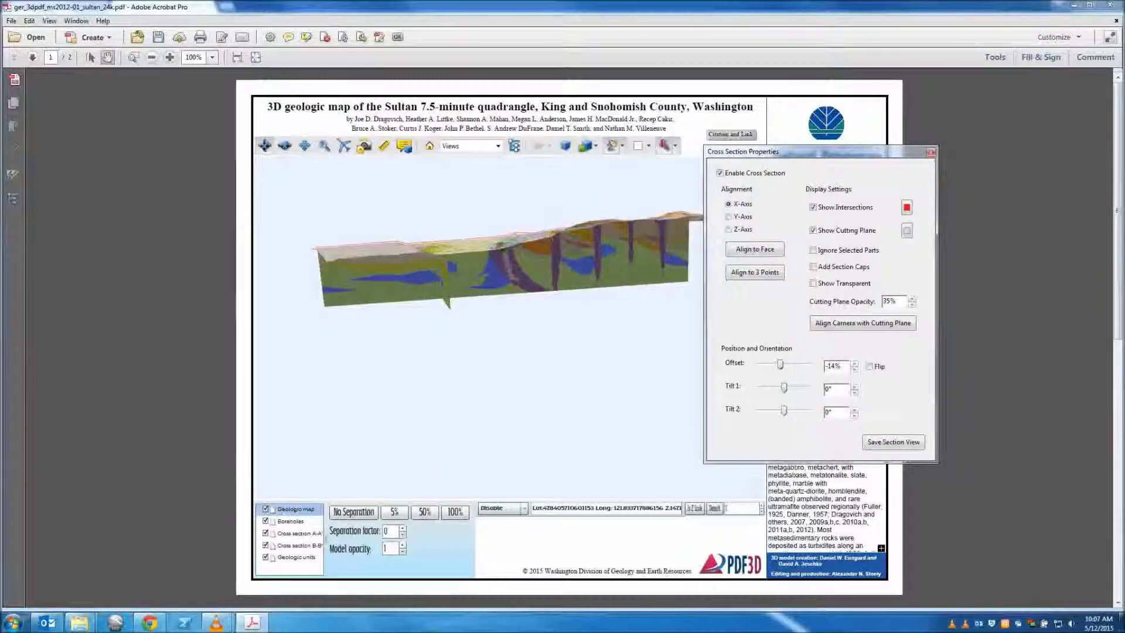
Set Tilt 1 of the cutting plane to 6°, and disable the model's cross section
{"action": "left_click_drag", "start_coordinate": [784, 388], "coordinate": [785, 388]}
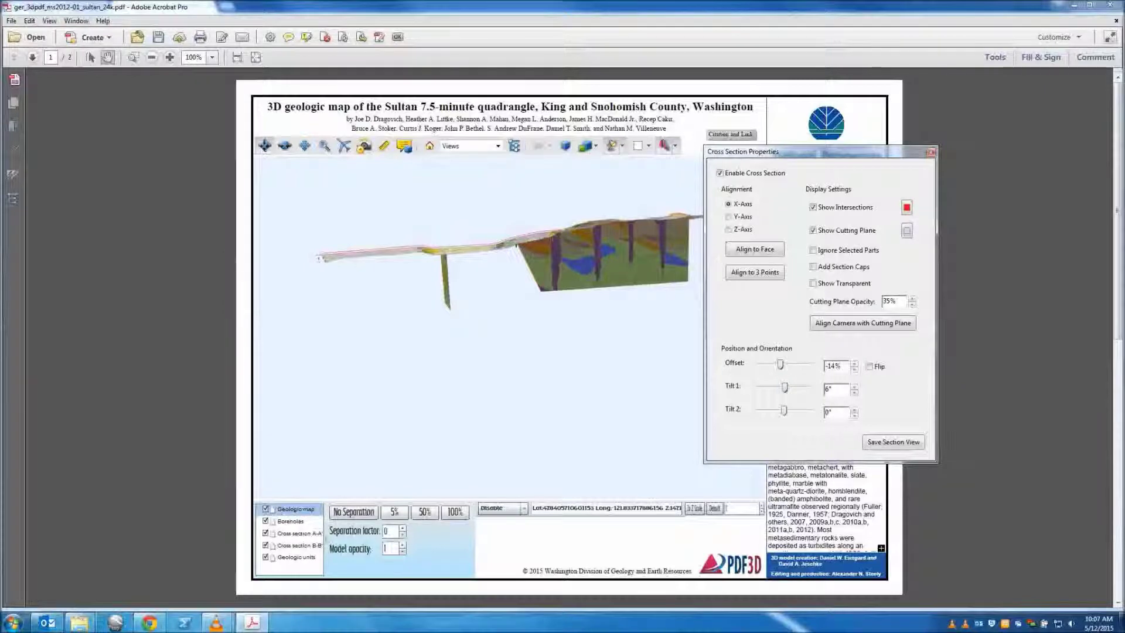
{"action": "left_click", "coordinate": [720, 173]}
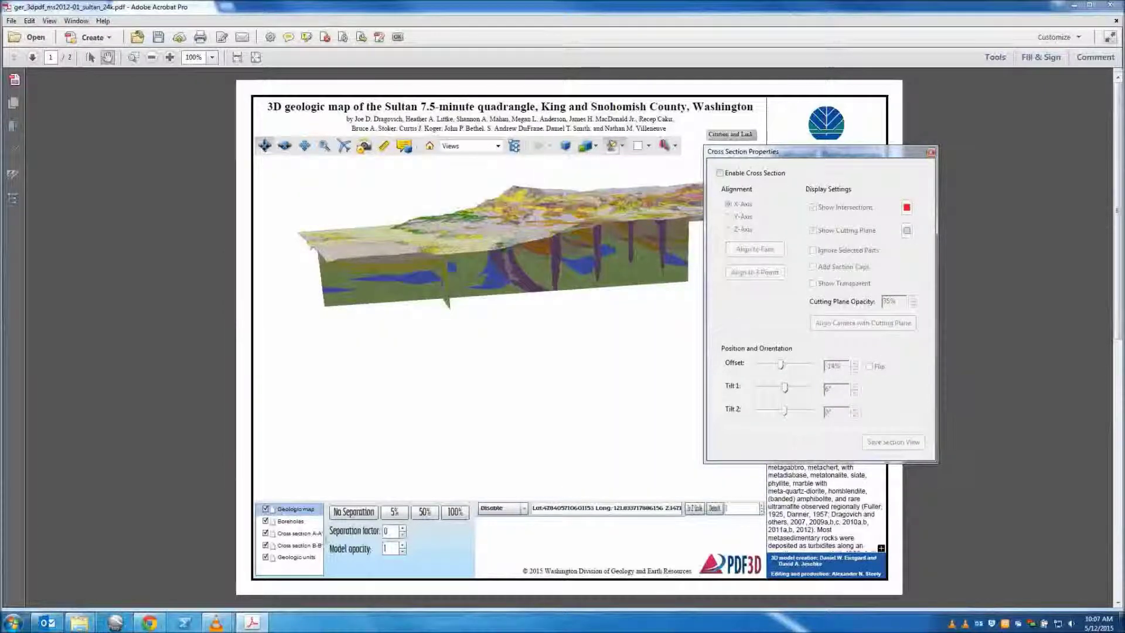
{"action": "key", "text": "Escape"}
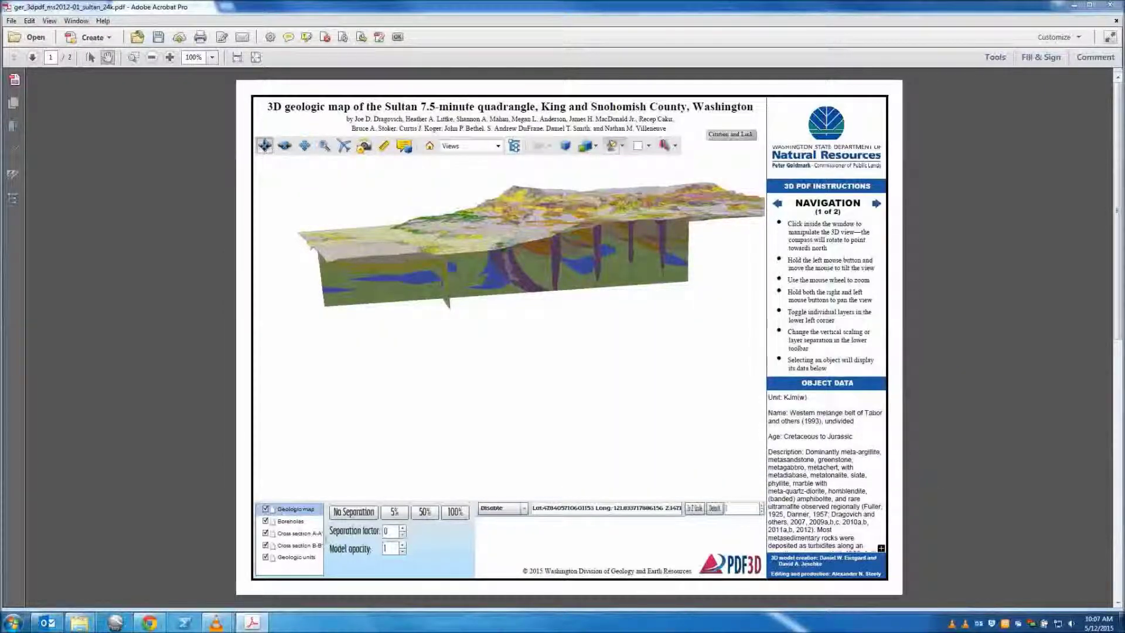
Save the model's current display as a new view in the Model Tree, keeping all display settings included
{"action": "left_click", "coordinate": [12, 198]}
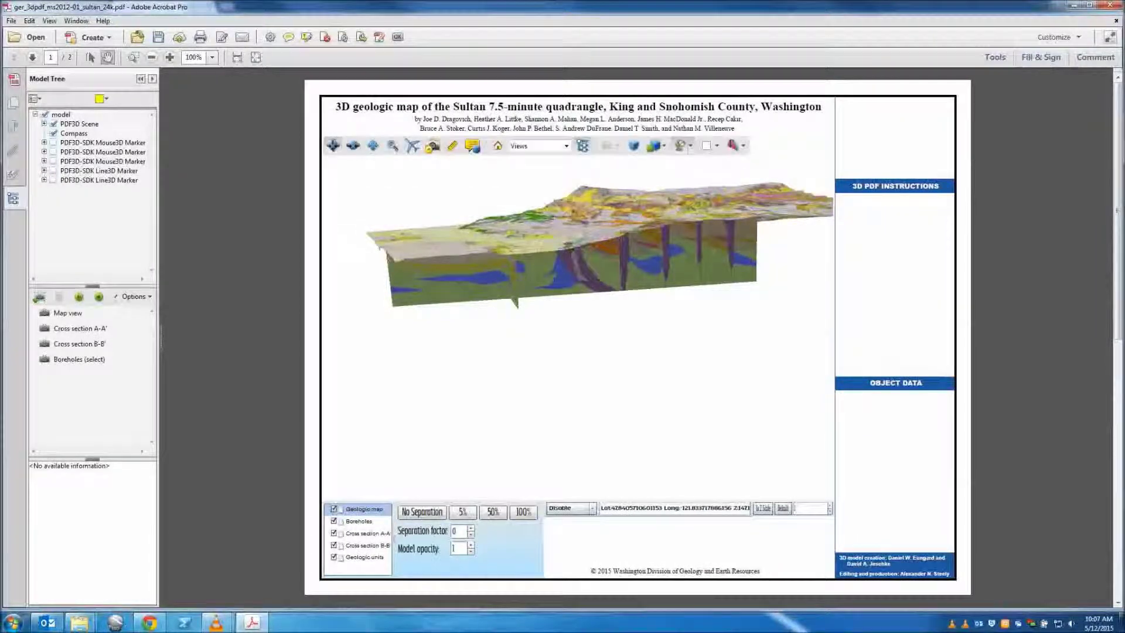
{"action": "left_click", "coordinate": [39, 297]}
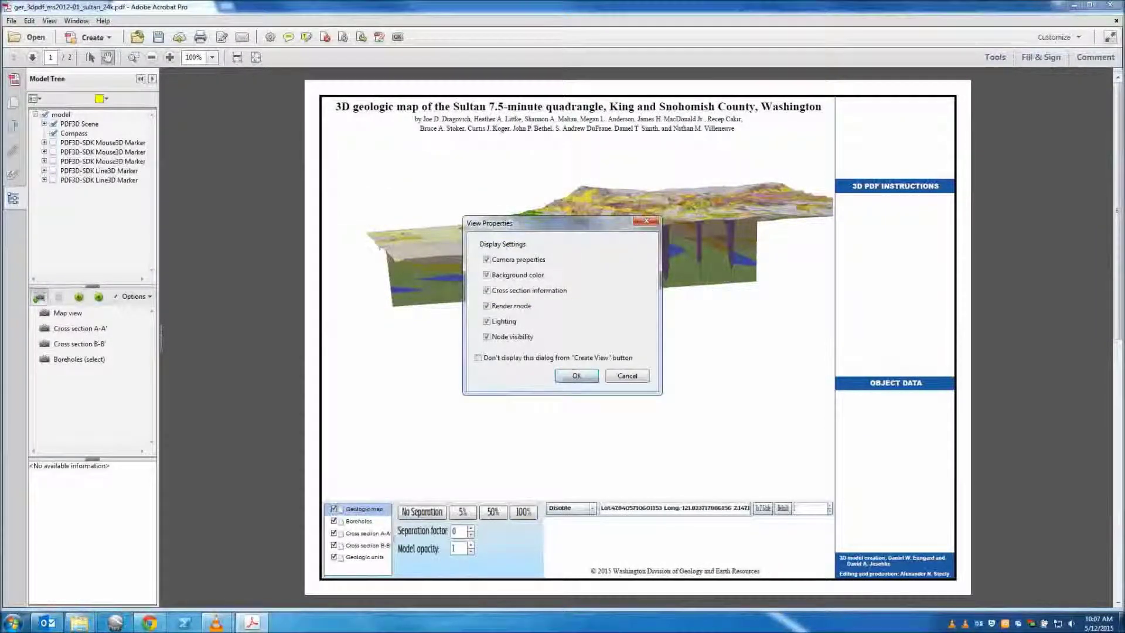
{"action": "key", "text": "Return"}
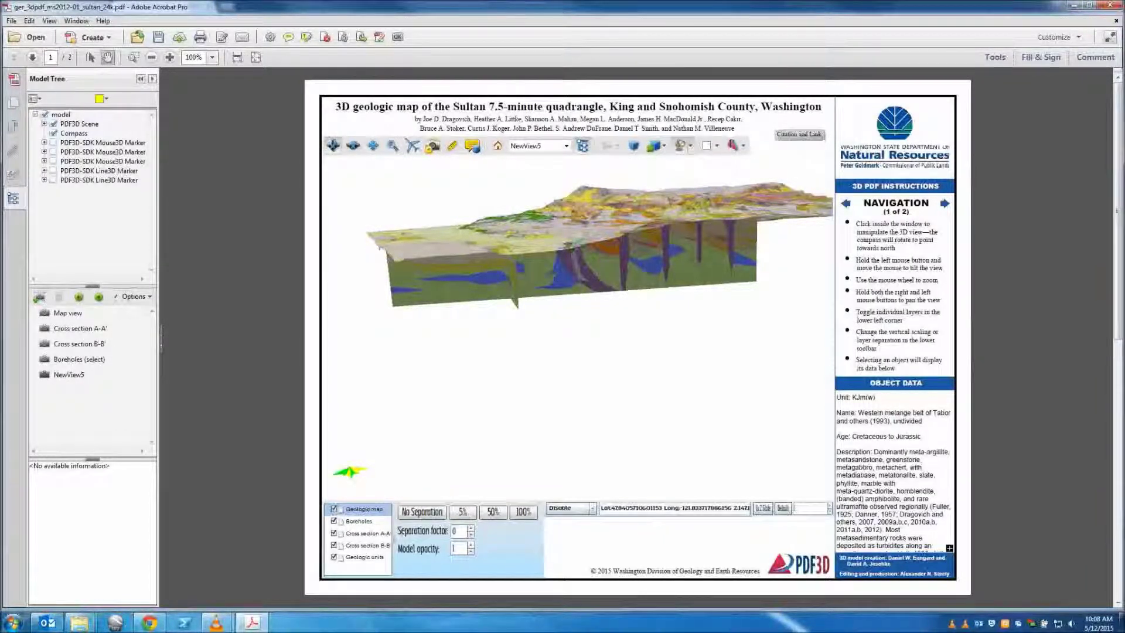
Display the full geologic map sheet on page 2 at 50% zoom, with the Model Tree hidden
{"action": "left_click", "coordinate": [32, 57]}
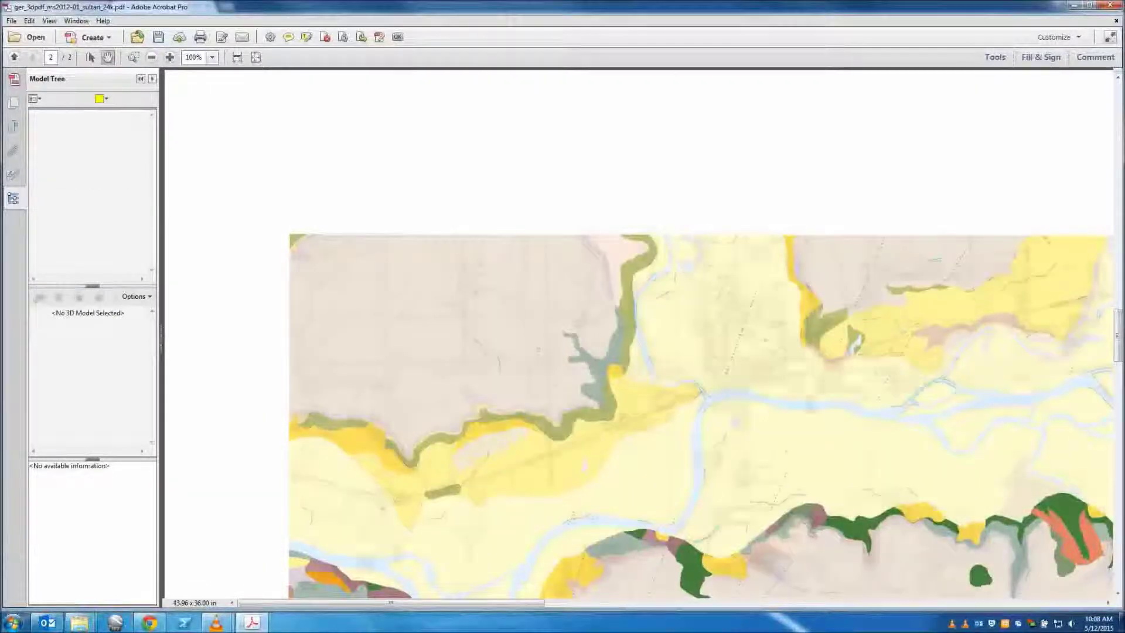
{"action": "key", "text": "F4"}
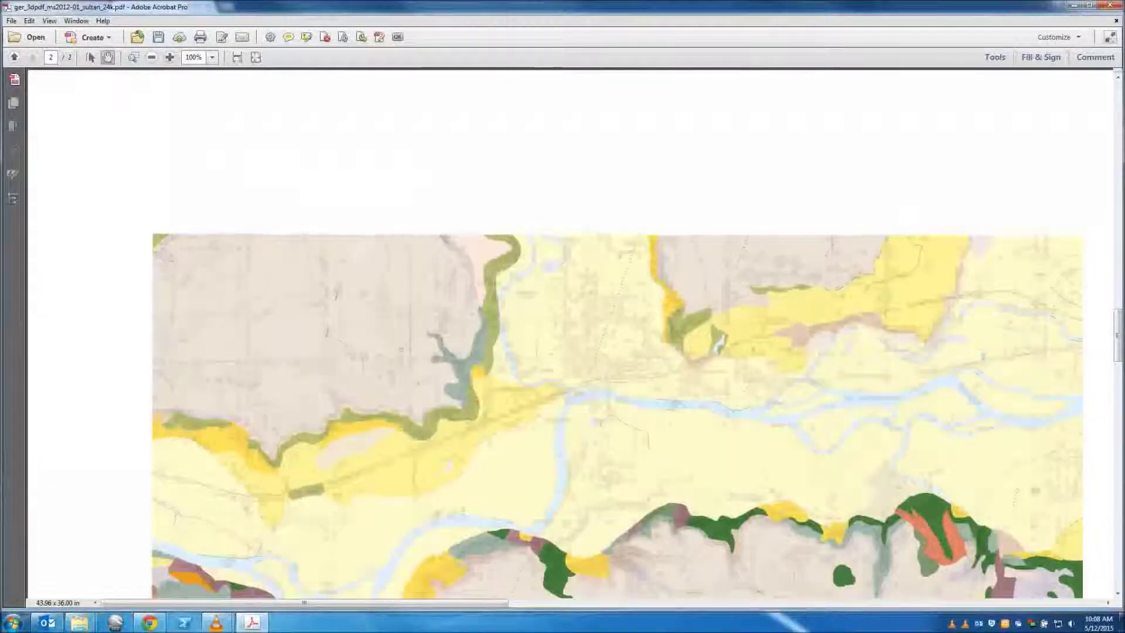
{"action": "left_click", "coordinate": [212, 57]}
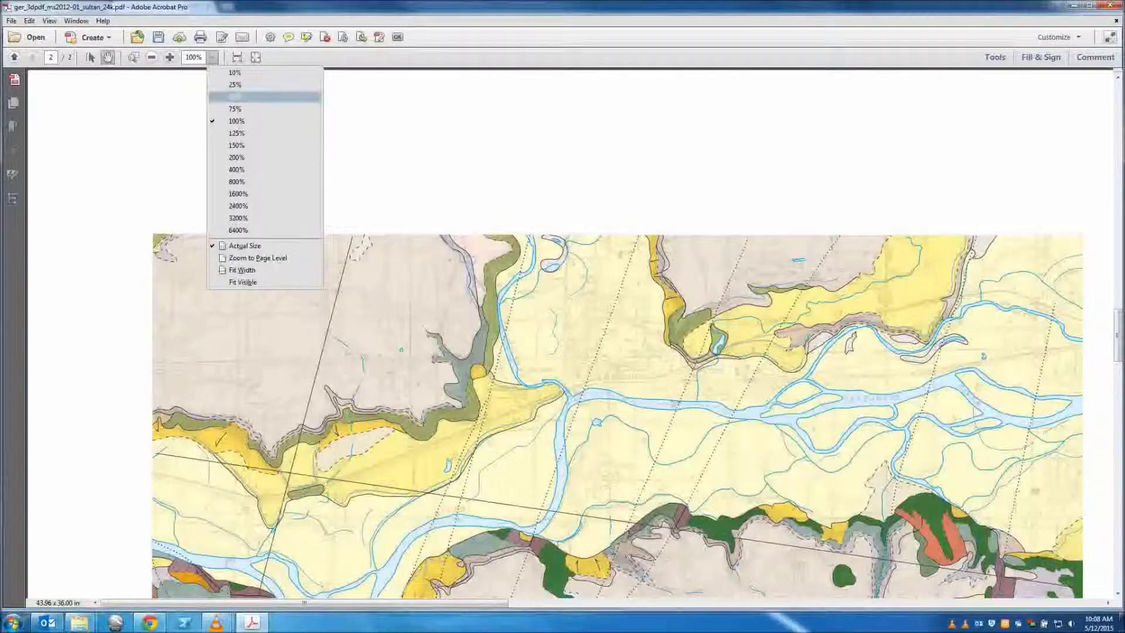
{"action": "left_click", "coordinate": [246, 97]}
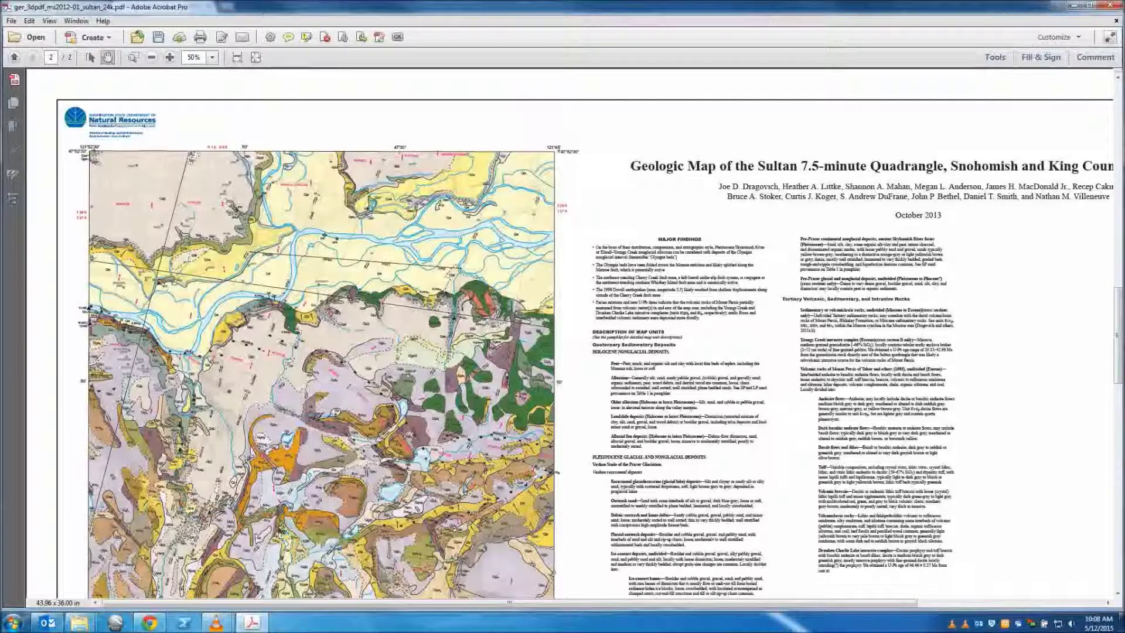
Return to the 3D model on page 1 and display it at 100% zoom
{"action": "scroll", "coordinate": [438, 207], "scroll_direction": "up", "scroll_amount": 1}
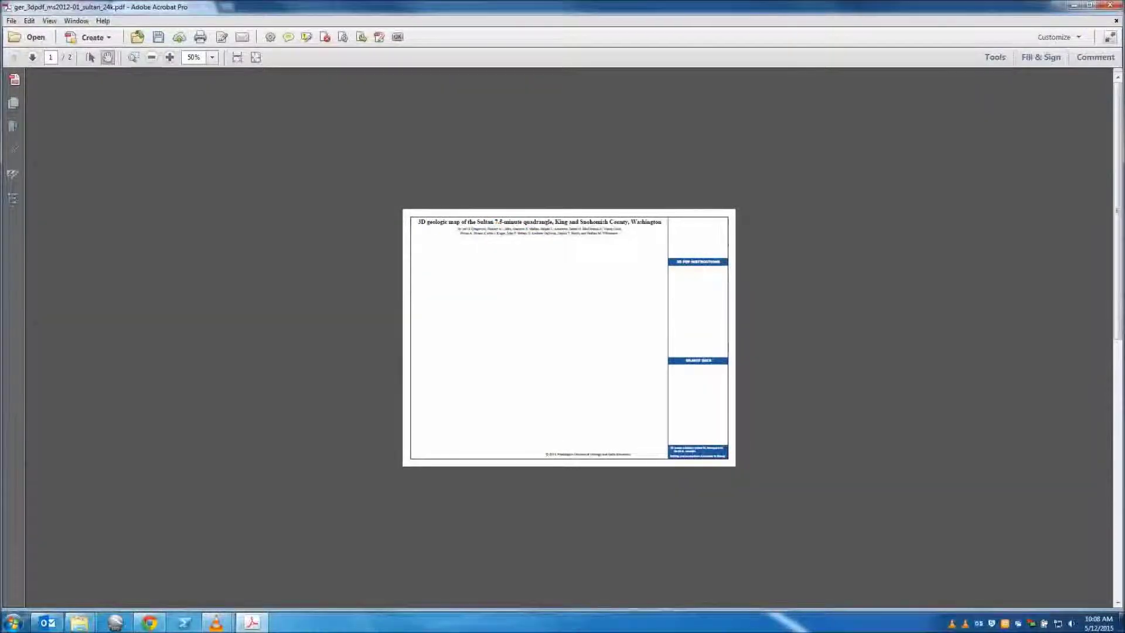
{"action": "left_click", "coordinate": [212, 57]}
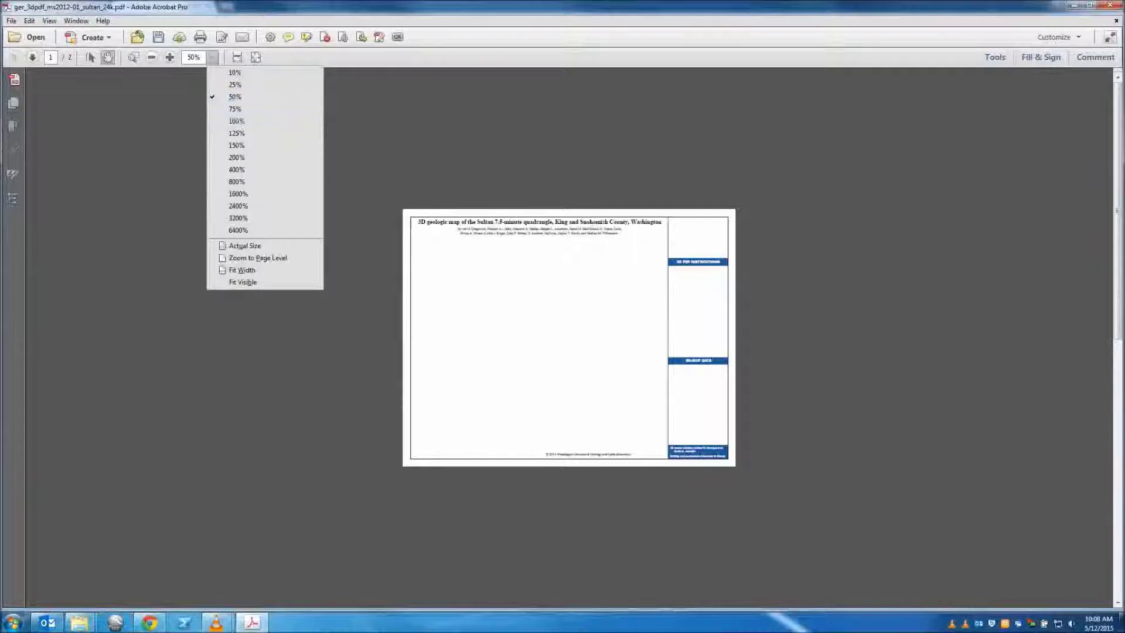
{"action": "left_click", "coordinate": [229, 121]}
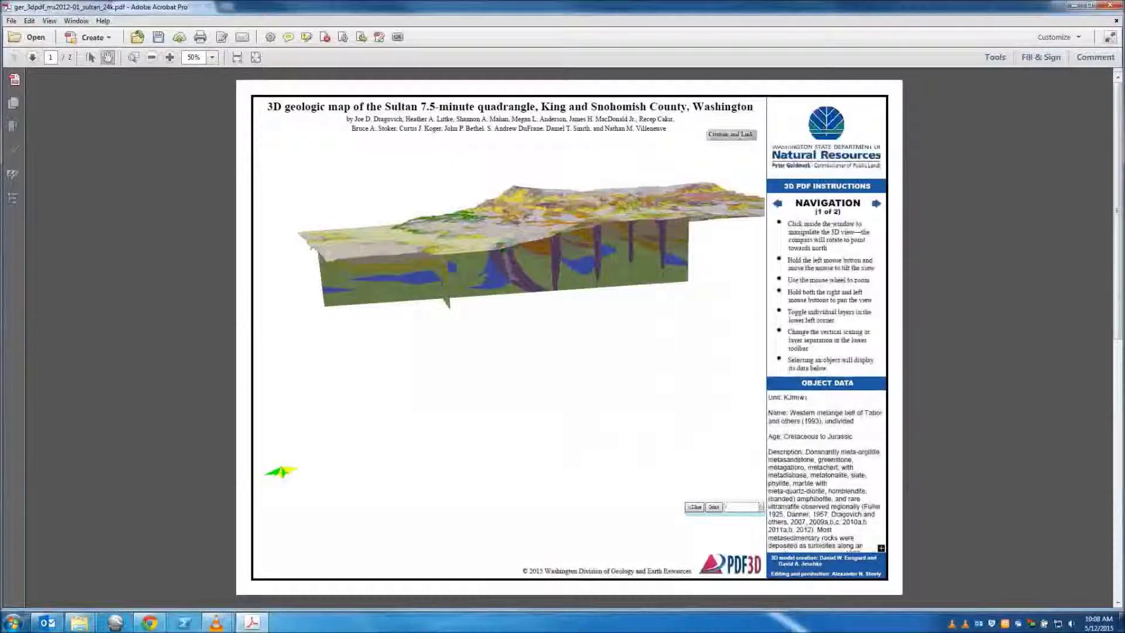